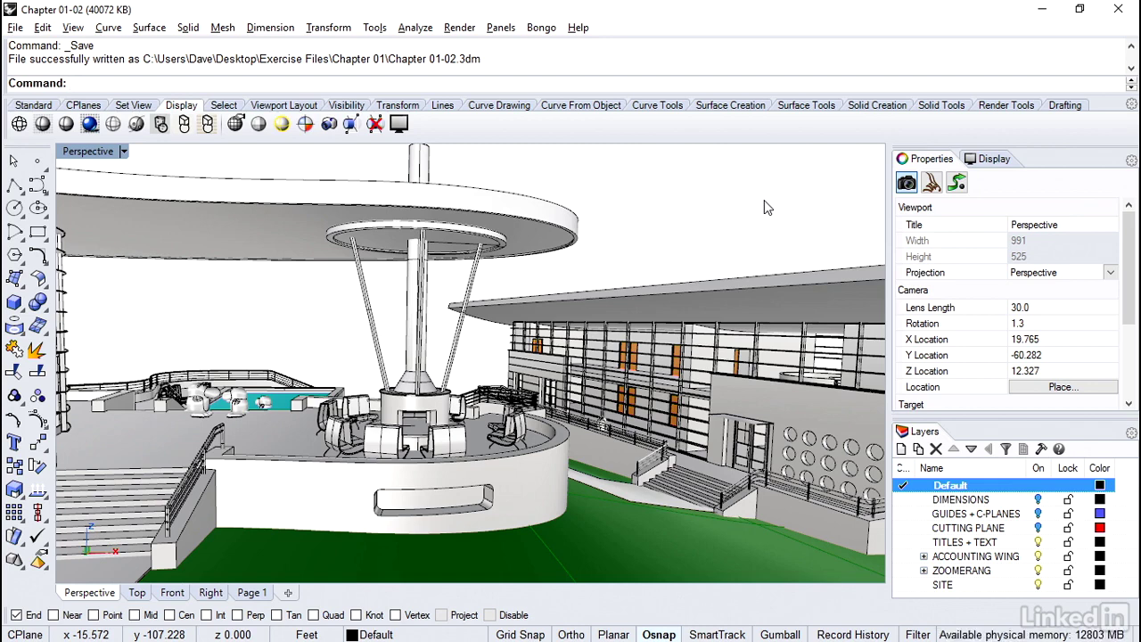
# Import the Pen Plus display mode from the Pen Plus.ini file in the Chapter 01 exercise folder
pyautogui.click(374, 28)
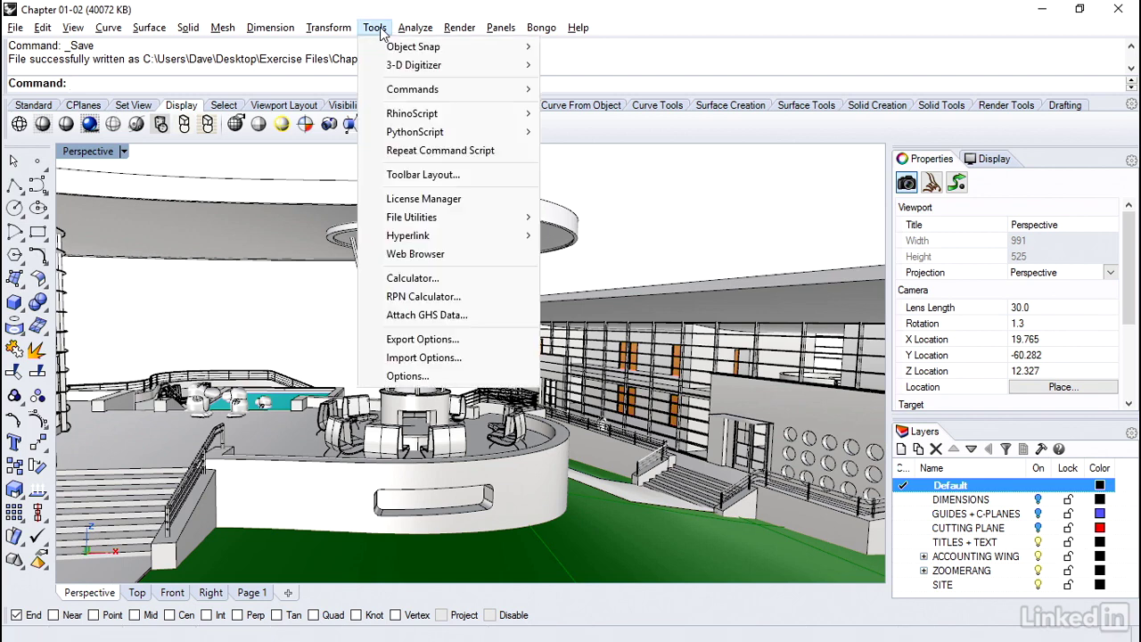
pyautogui.click(408, 375)
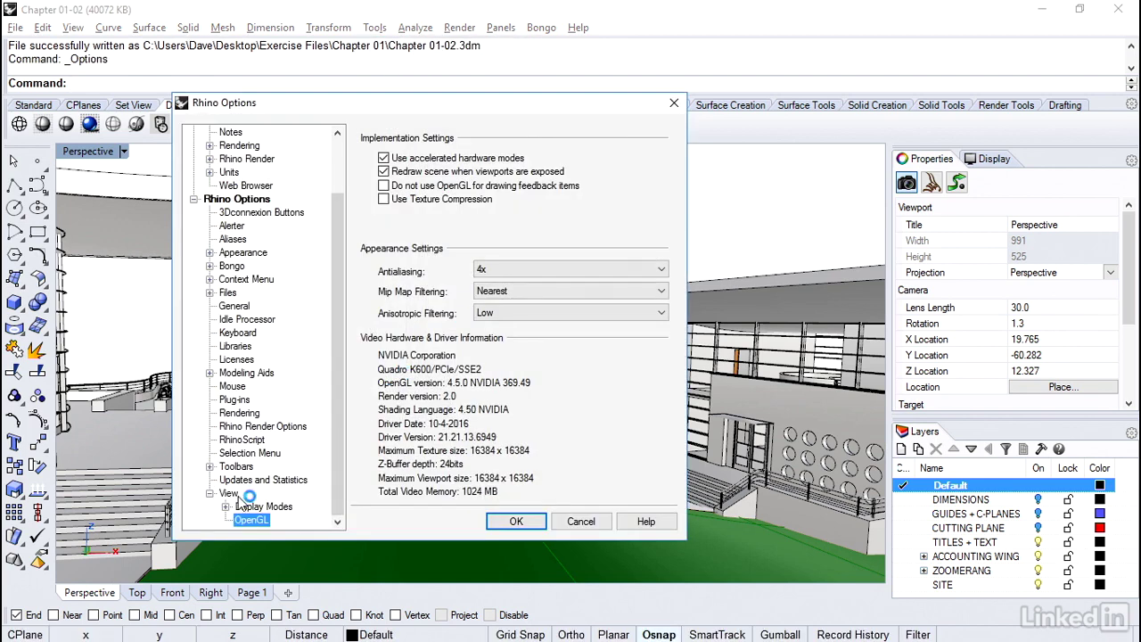
pyautogui.click(243, 506)
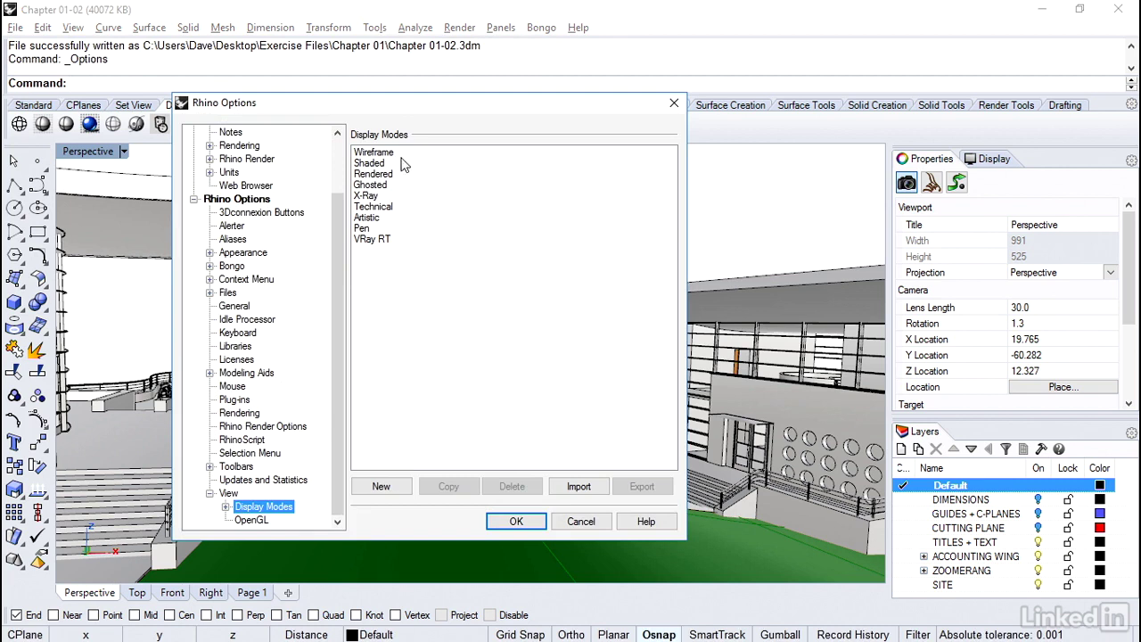
pyautogui.click(580, 486)
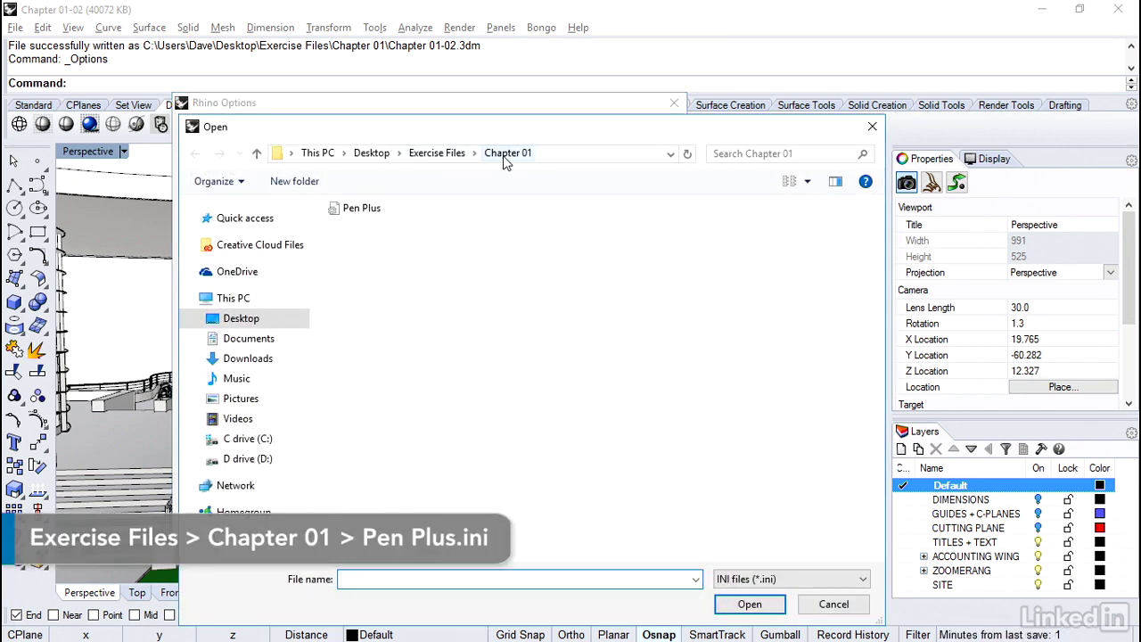
pyautogui.click(375, 214)
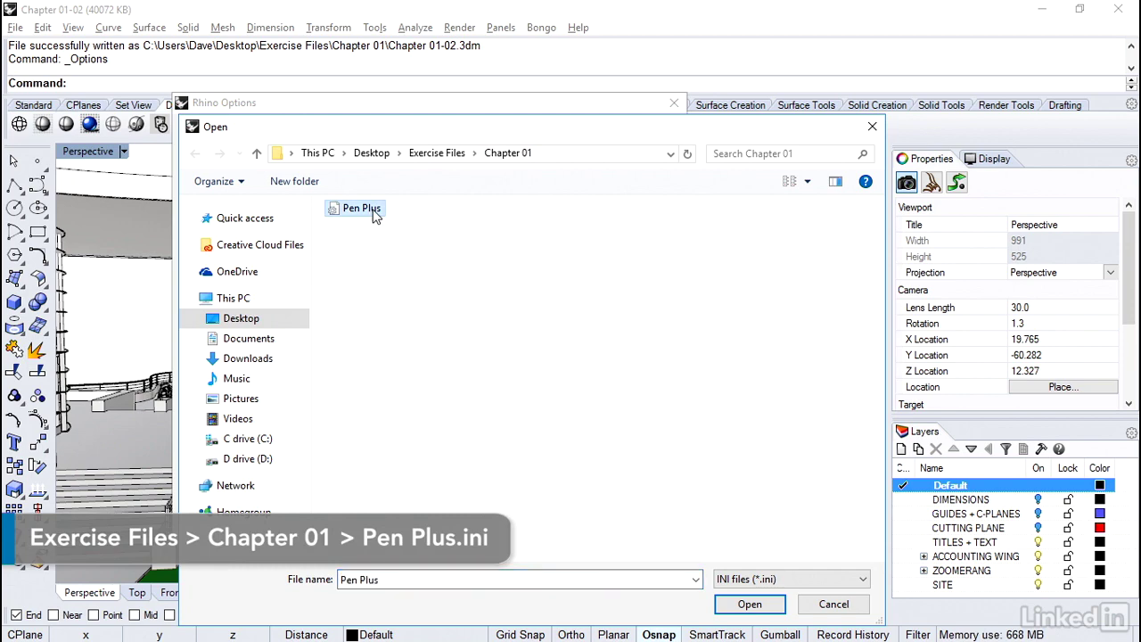
pyautogui.click(750, 603)
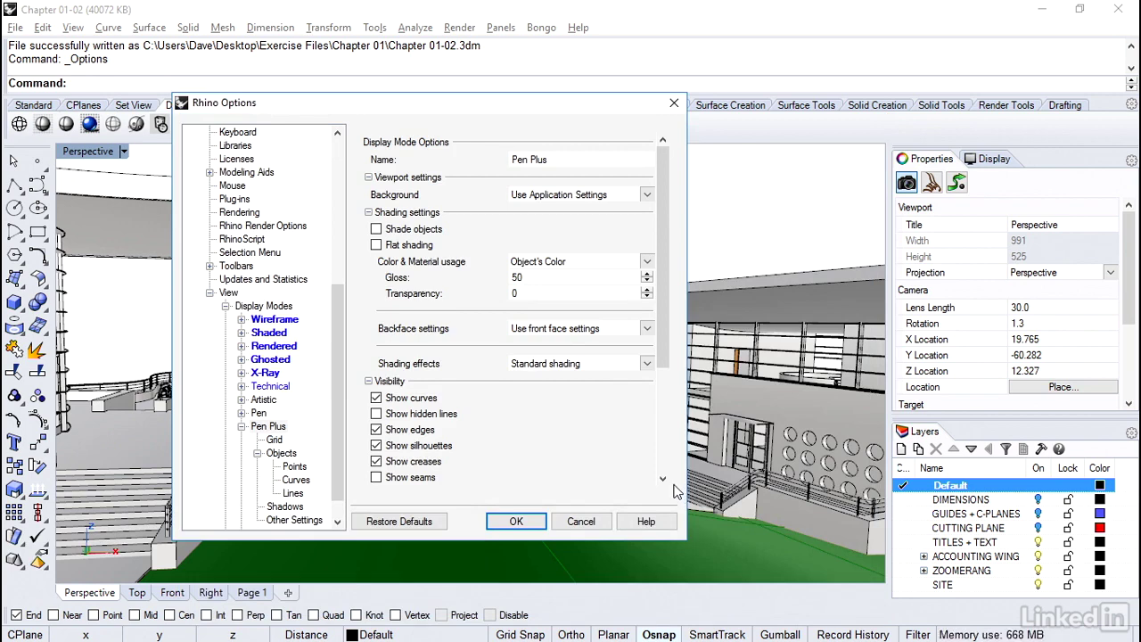
pyautogui.click(517, 522)
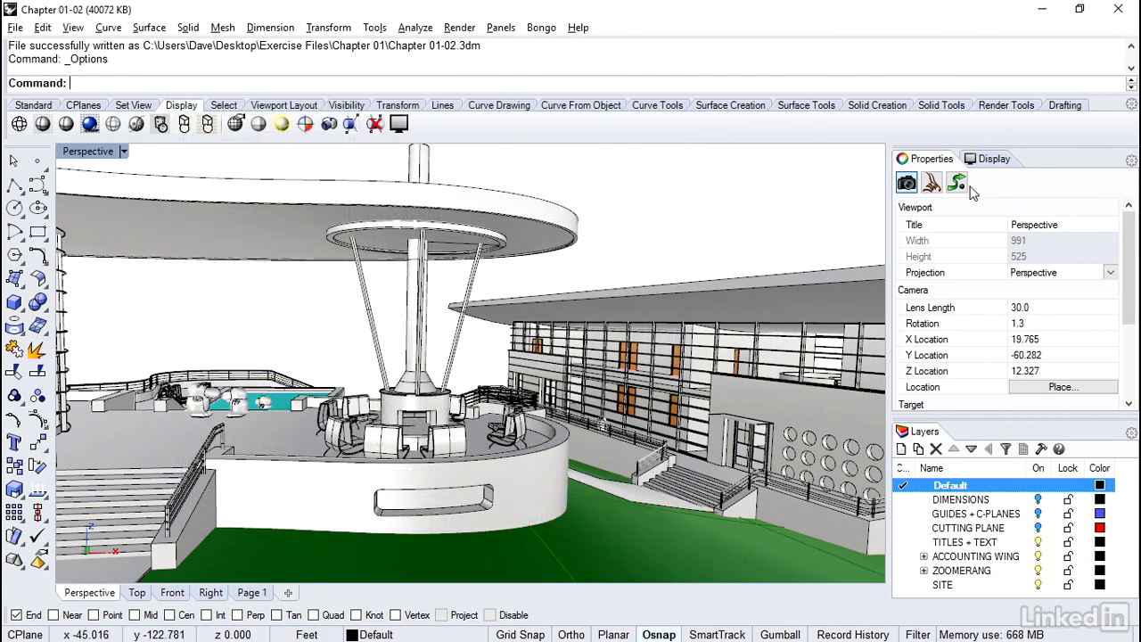
# Set the Perspective viewport to the Pen Plus display mode and turn on its shadows
pyautogui.click(124, 152)
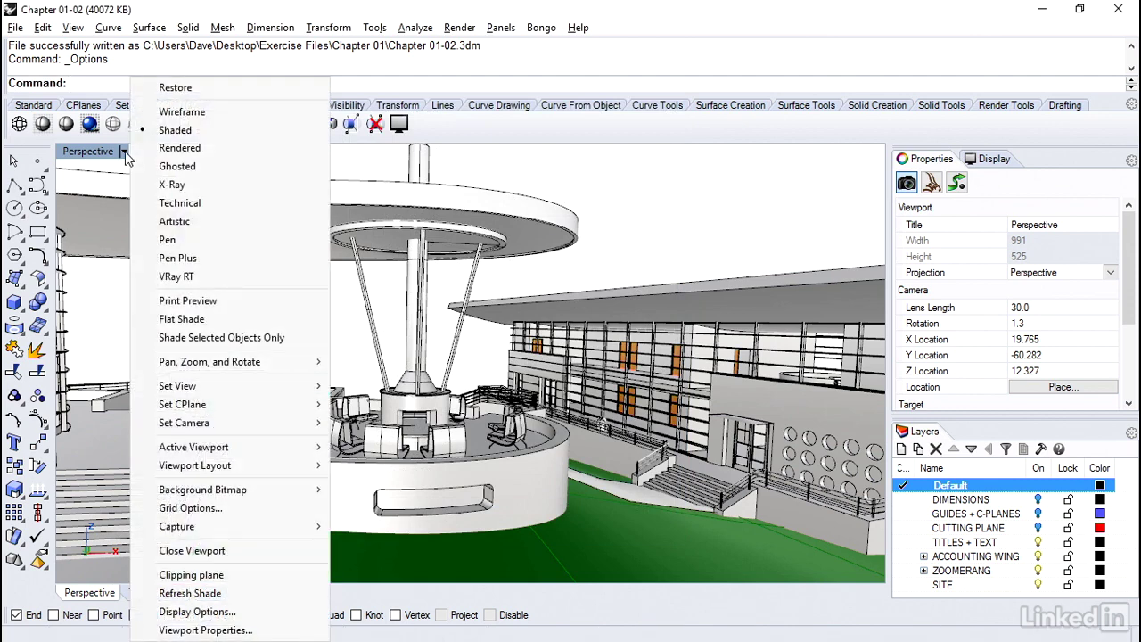
pyautogui.click(170, 258)
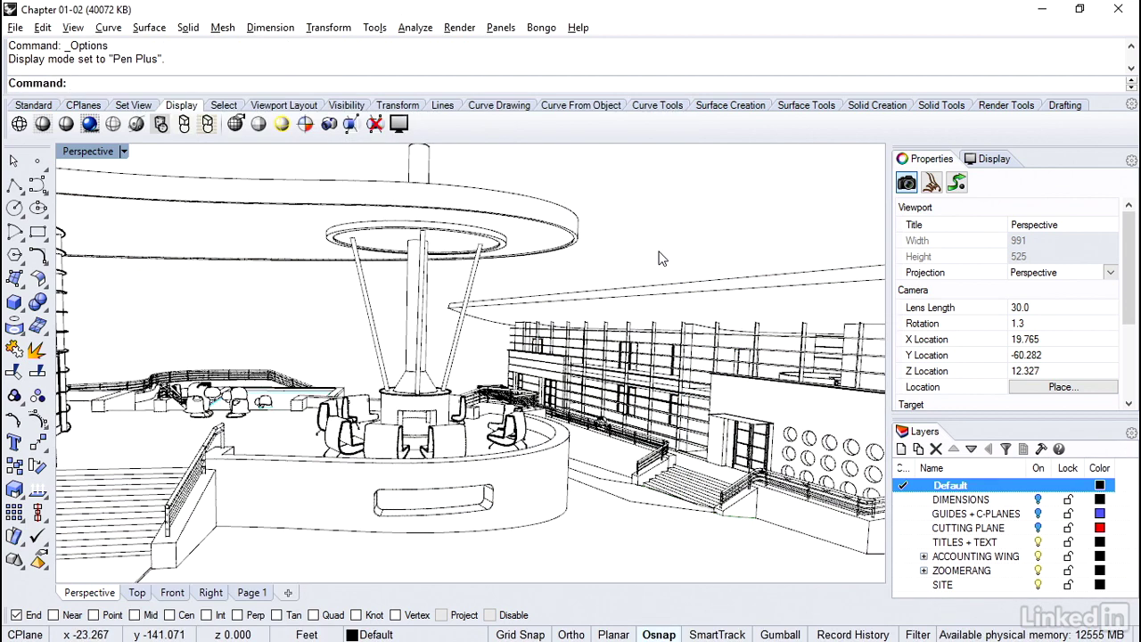
pyautogui.click(992, 160)
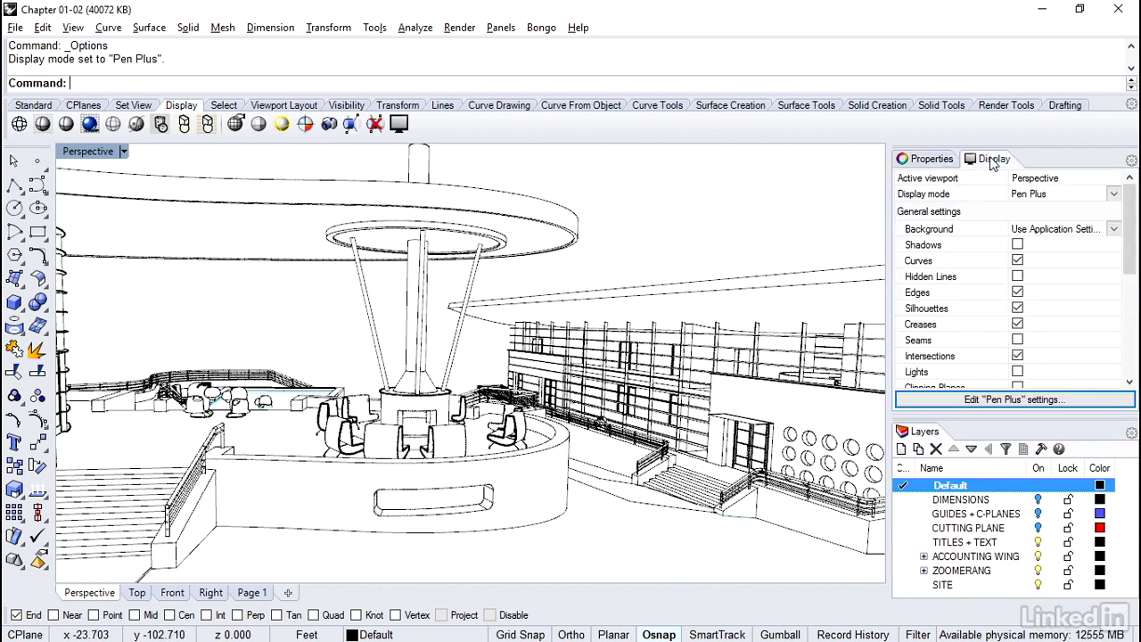
pyautogui.click(1017, 246)
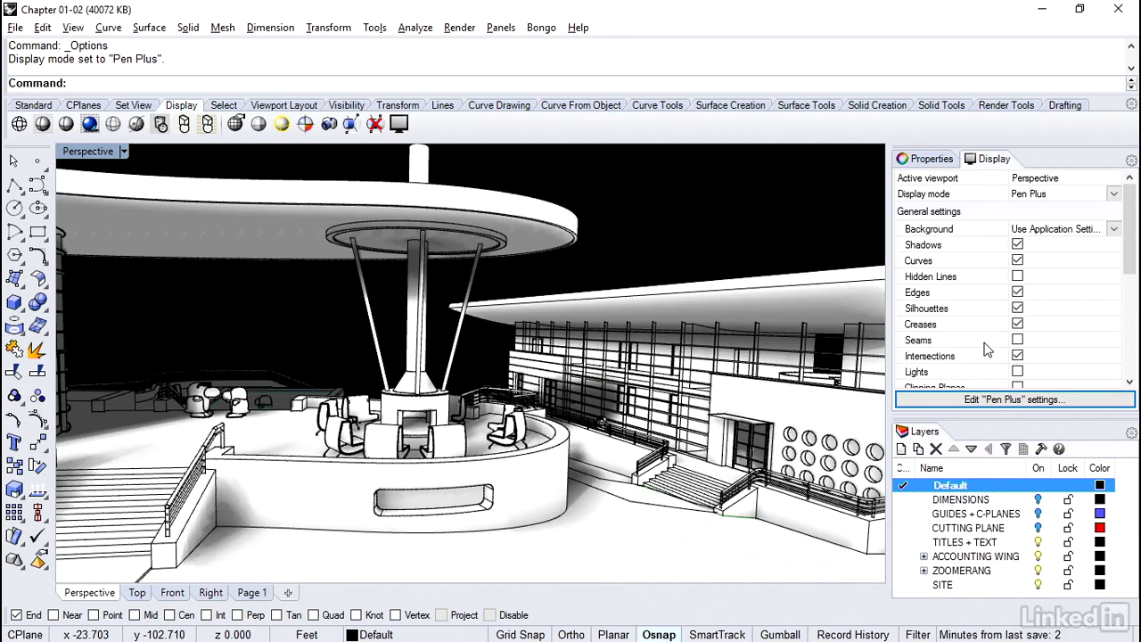
# Open the Pen Plus shadow settings, clear of the model view, and set the video memory usage / shadow size to maximum
pyautogui.click(988, 401)
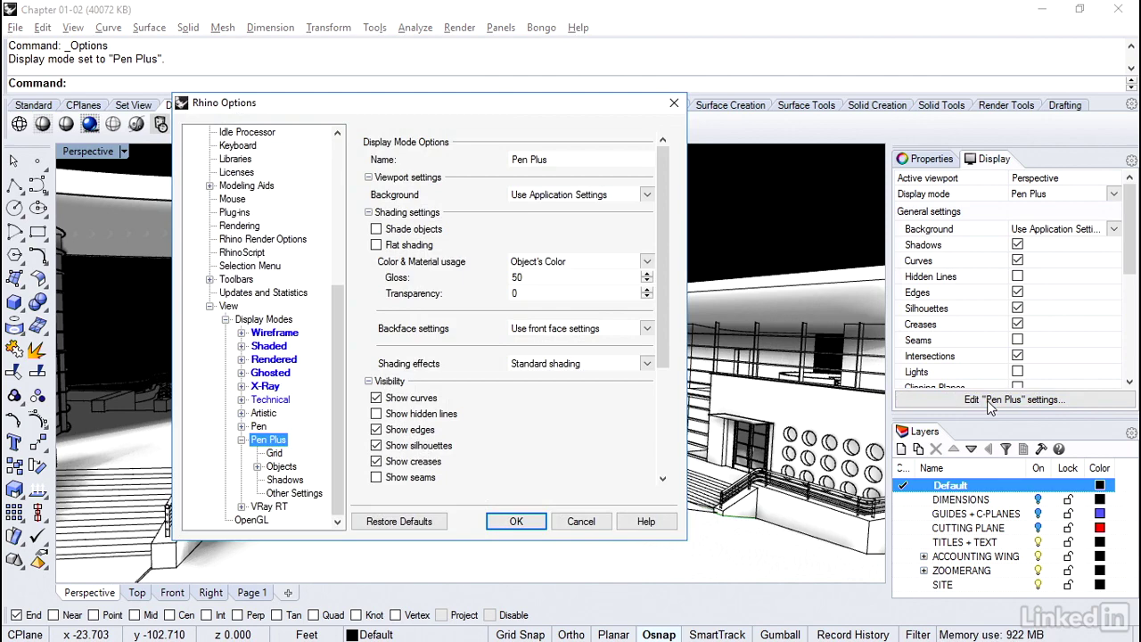
pyautogui.click(285, 480)
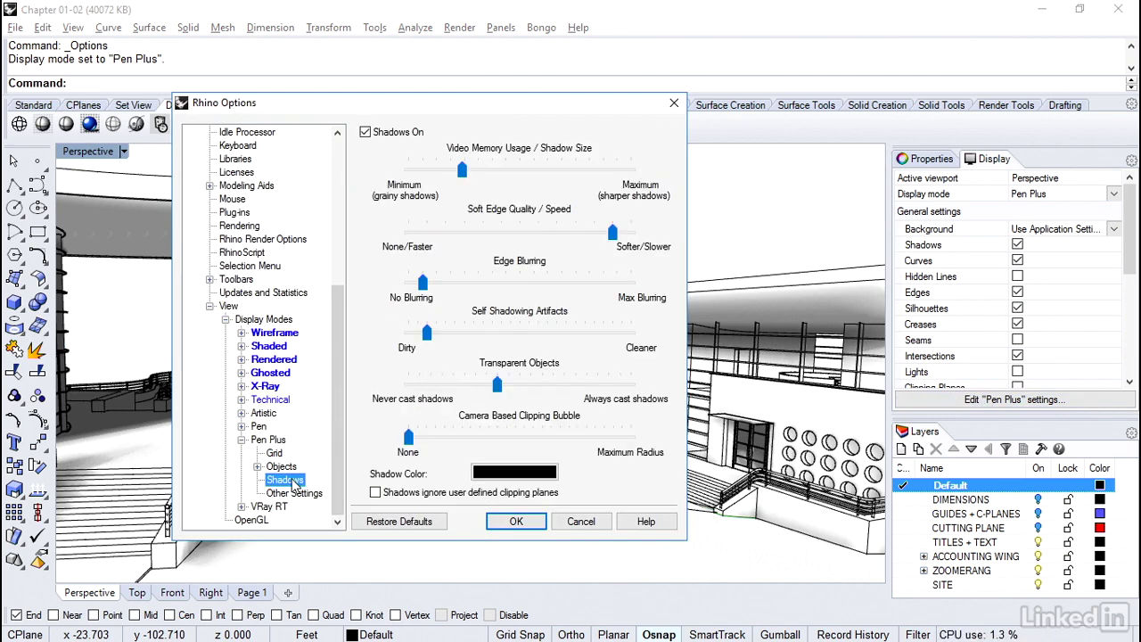
pyautogui.moveTo(509, 111); pyautogui.dragTo(951, 147)
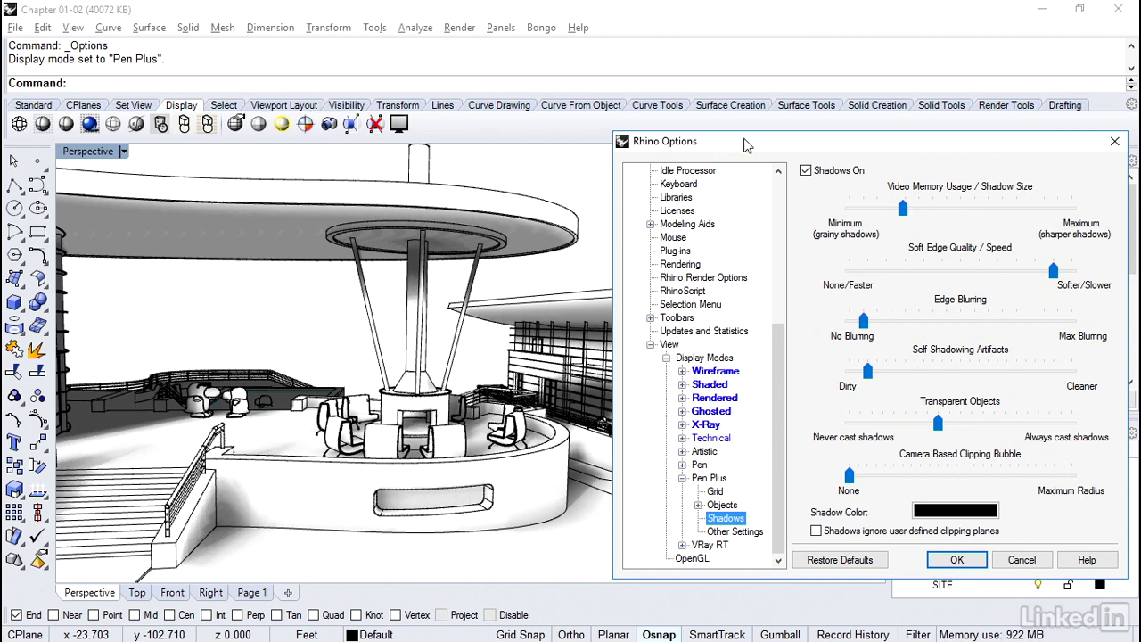
pyautogui.moveTo(745, 139); pyautogui.dragTo(712, 136)
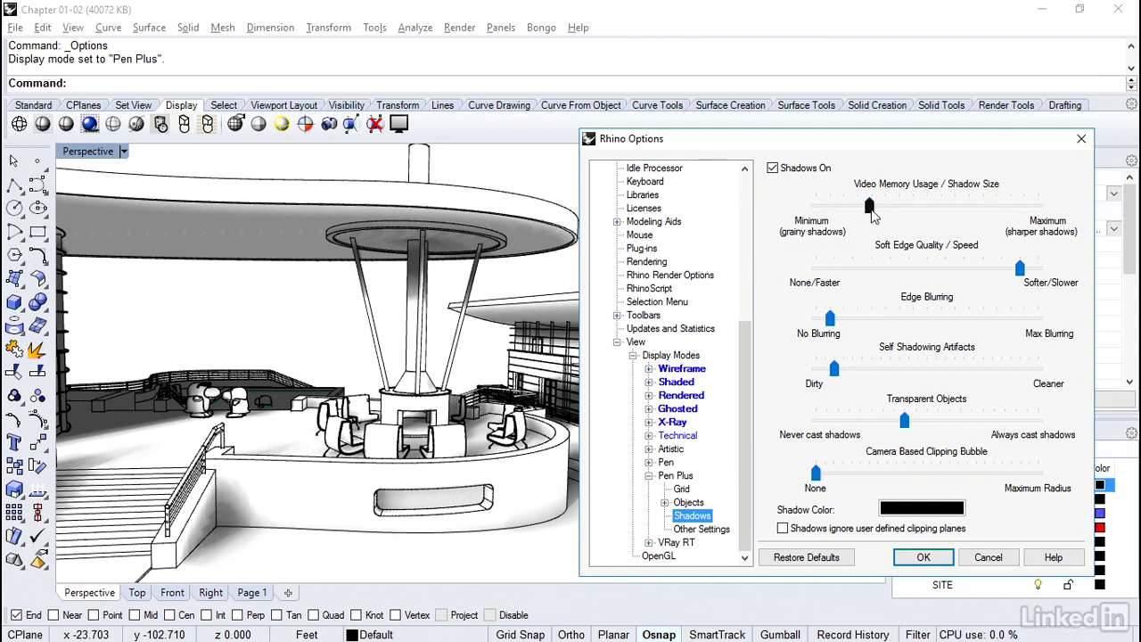
pyautogui.moveTo(870, 206); pyautogui.dragTo(1045, 208)
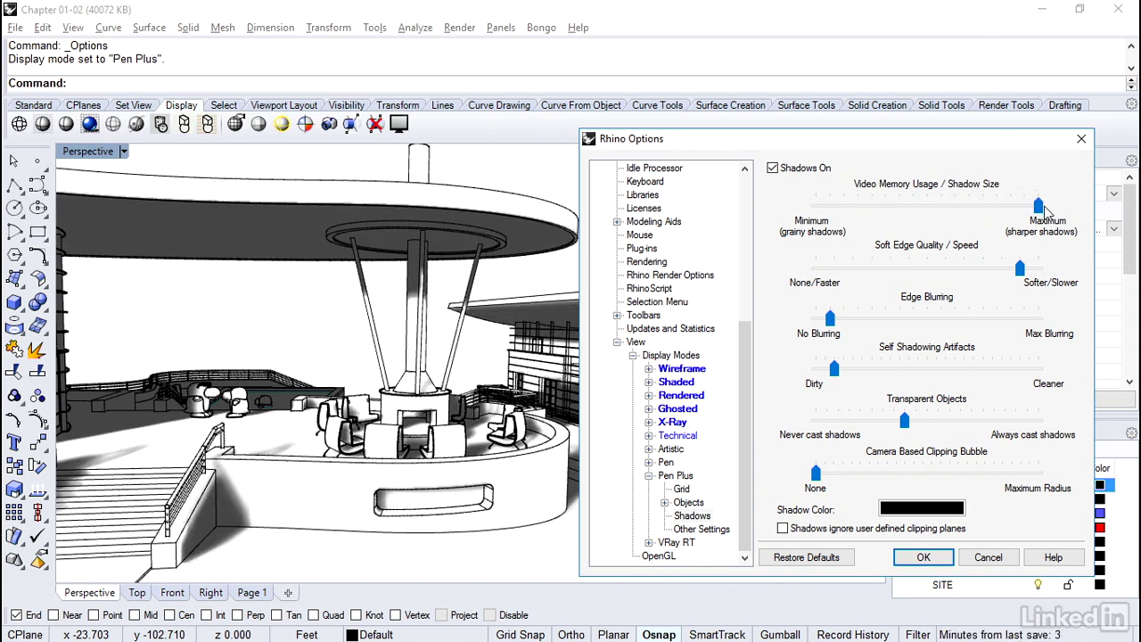
# Set soft edge quality to none, edge blurring to none, self-shadowing artifacts to cleaner and transparent objects to never cast shadows
pyautogui.moveTo(1018, 276); pyautogui.dragTo(813, 272)
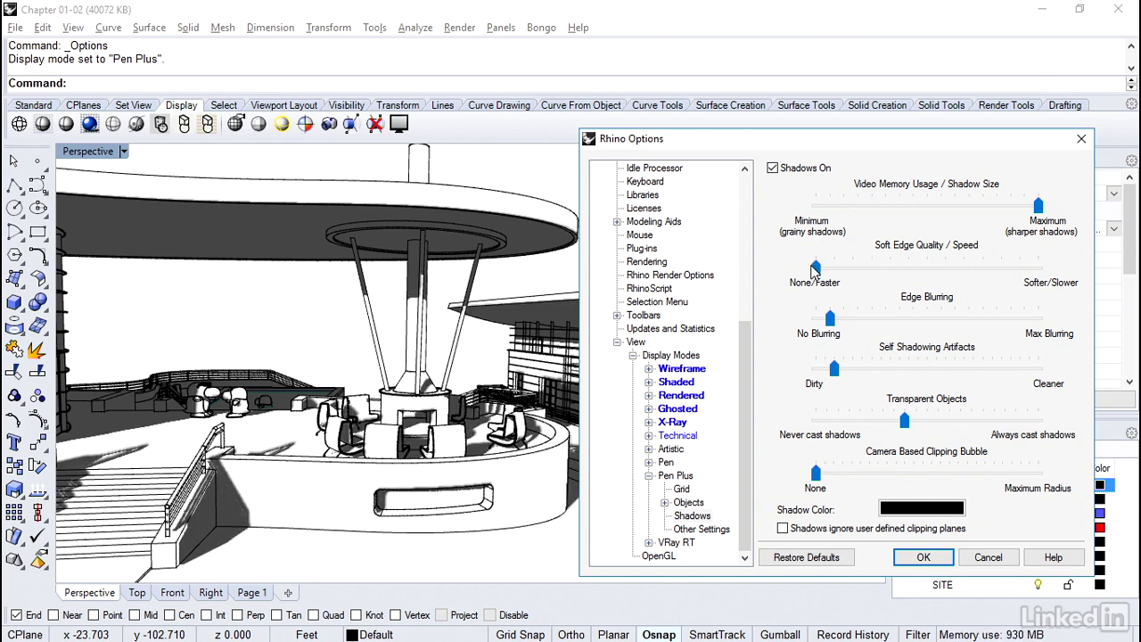
pyautogui.moveTo(830, 319); pyautogui.dragTo(815, 320)
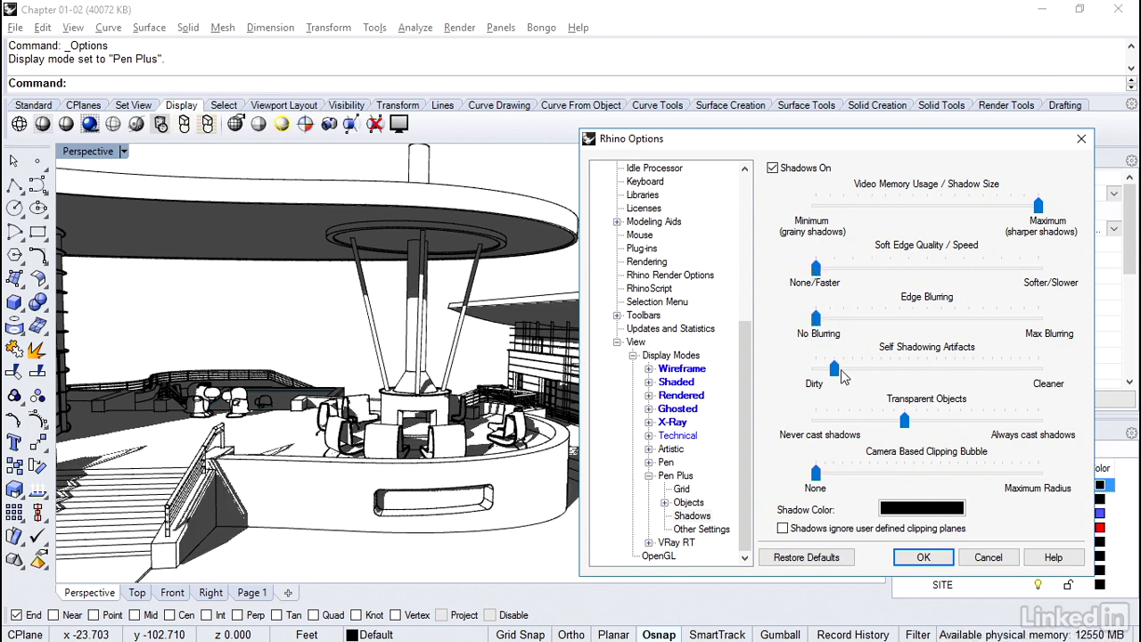
pyautogui.moveTo(838, 372); pyautogui.dragTo(1047, 372)
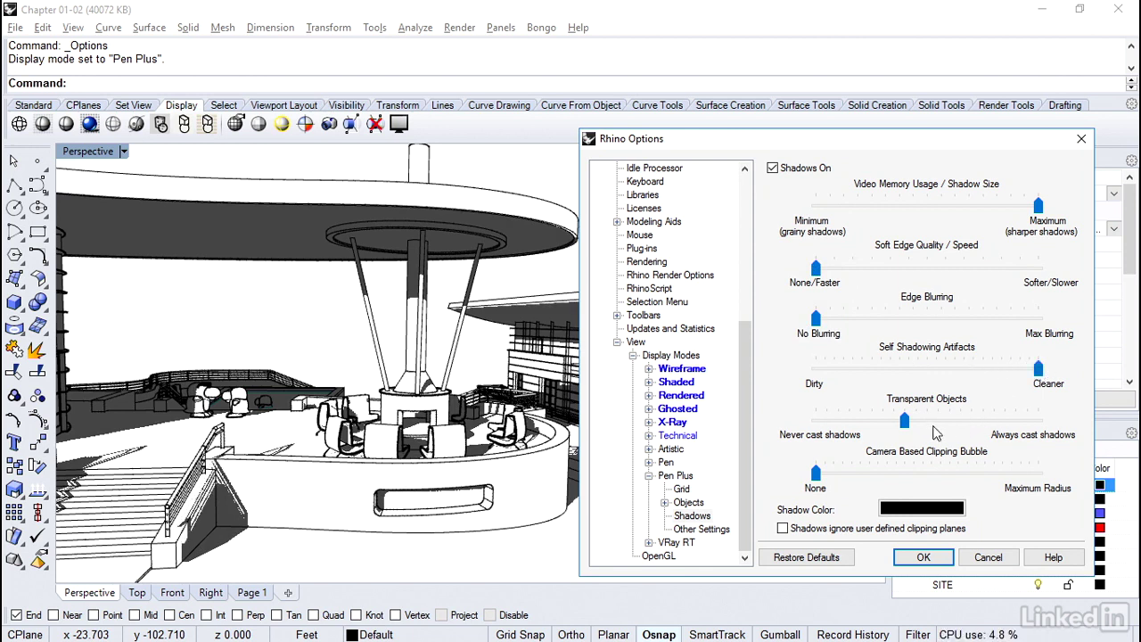
pyautogui.moveTo(905, 421); pyautogui.dragTo(839, 426)
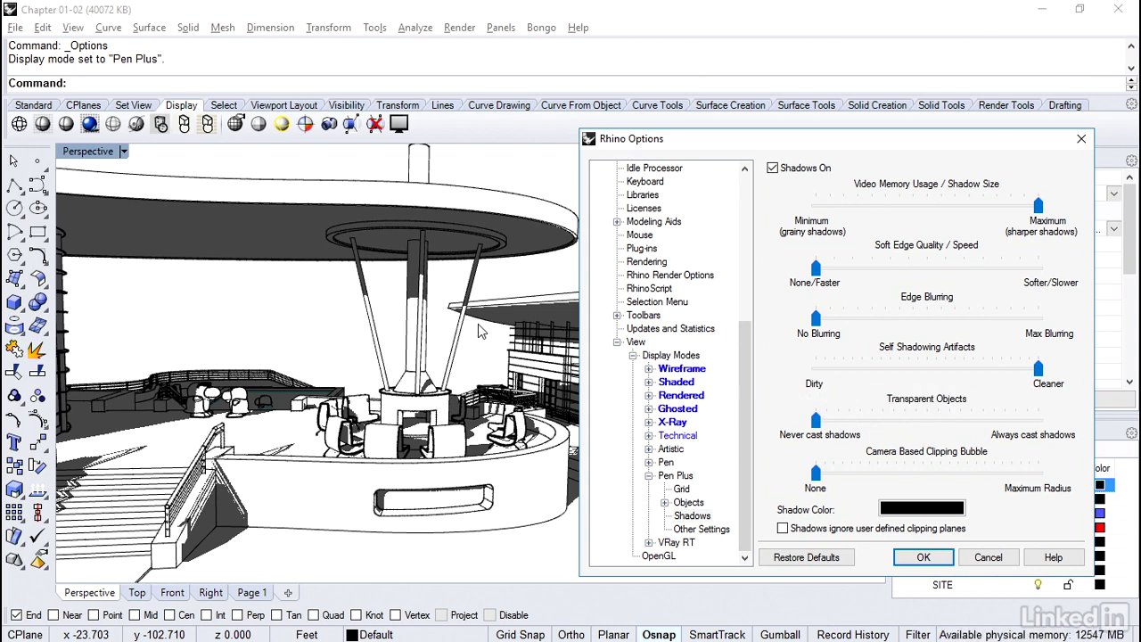
# Change the Pen Plus shadow color to a medium gray of RGB 134, 134, 134
pyautogui.click(909, 514)
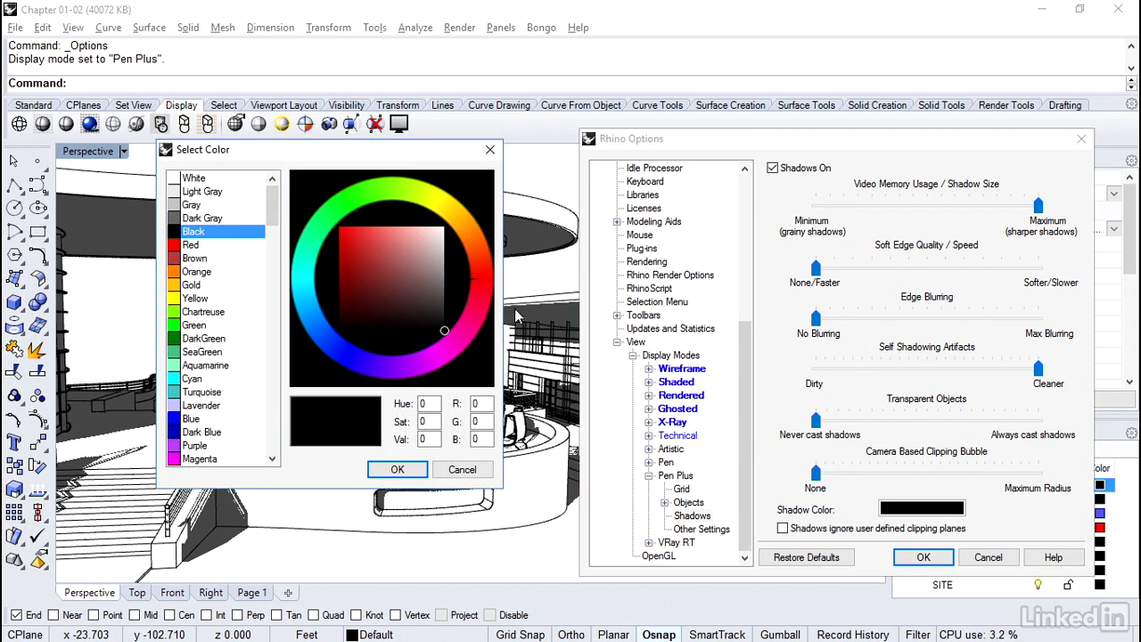
pyautogui.moveTo(421, 162); pyautogui.dragTo(746, 161)
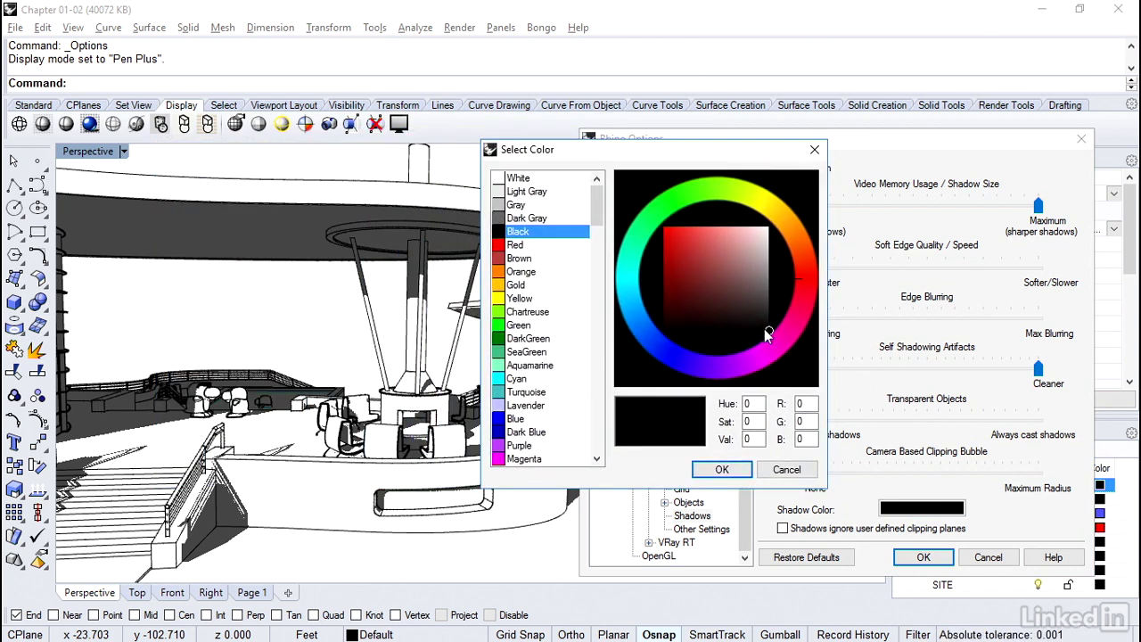
pyautogui.moveTo(769, 328); pyautogui.dragTo(780, 275)
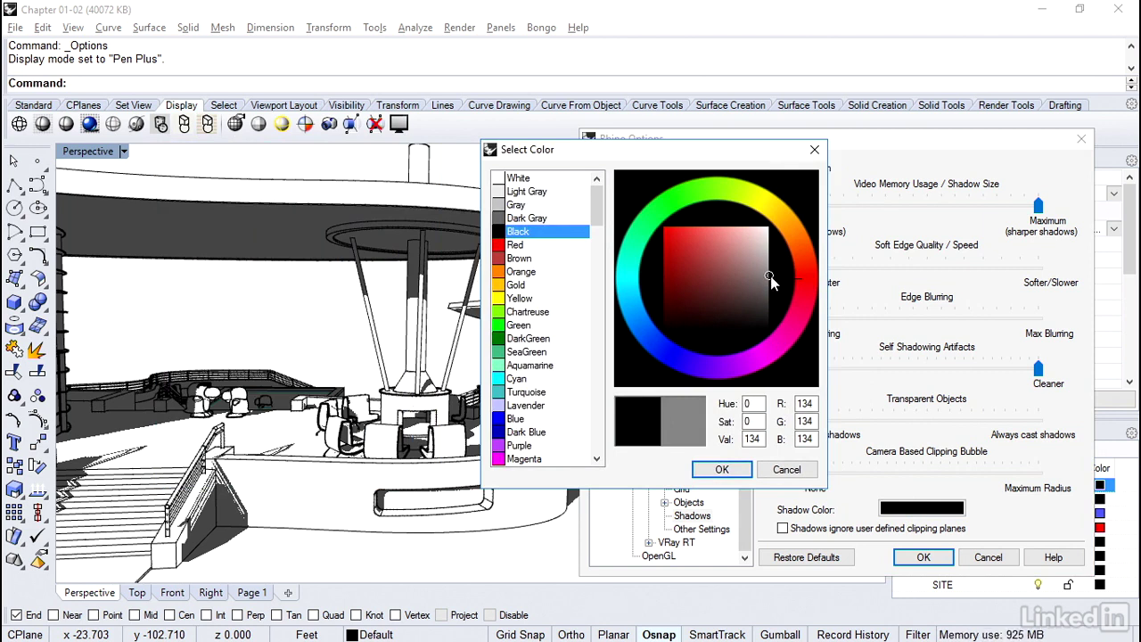
pyautogui.click(723, 471)
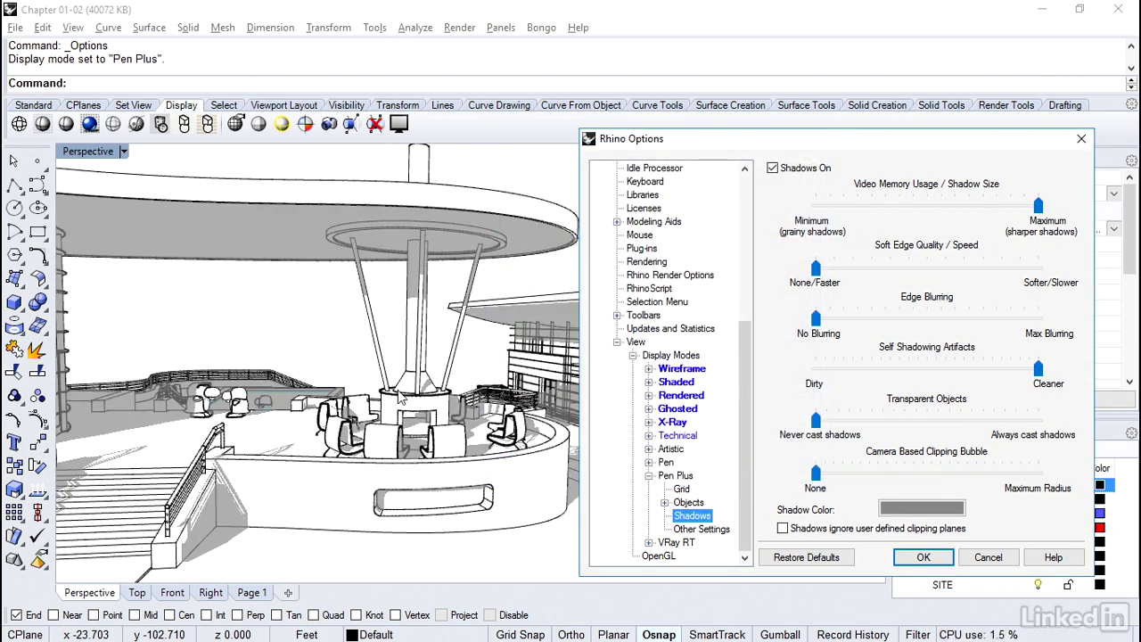
# Compare the model with shadows off and on, leave shadows on, and apply the Pen Plus settings
pyautogui.moveTo(399, 395); pyautogui.dragTo(417, 283, button='right')
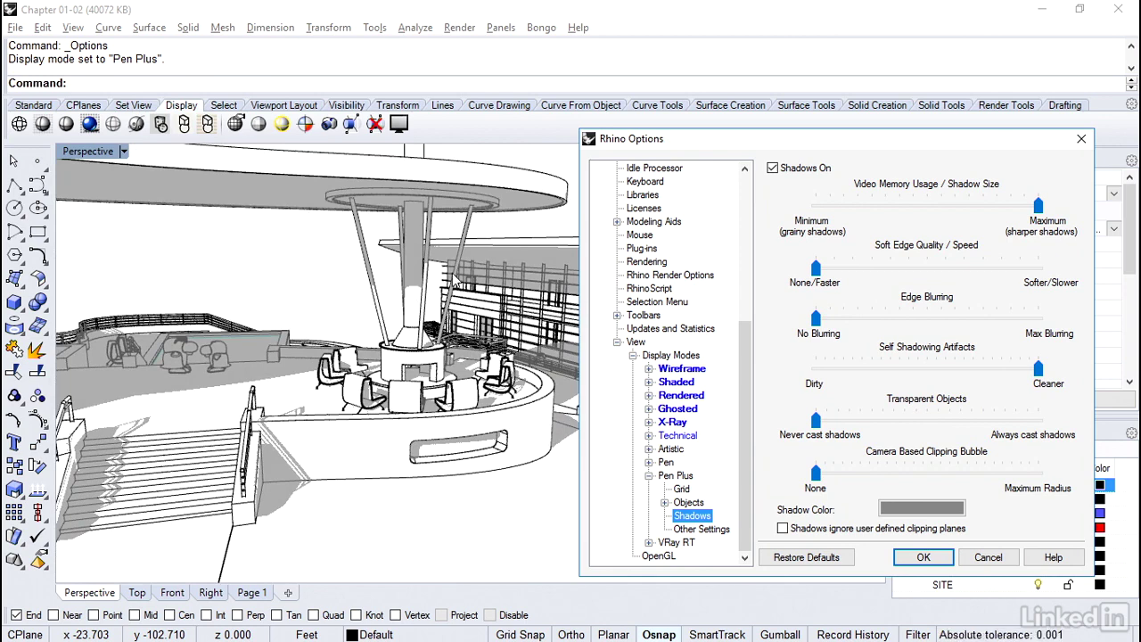
pyautogui.click(773, 168)
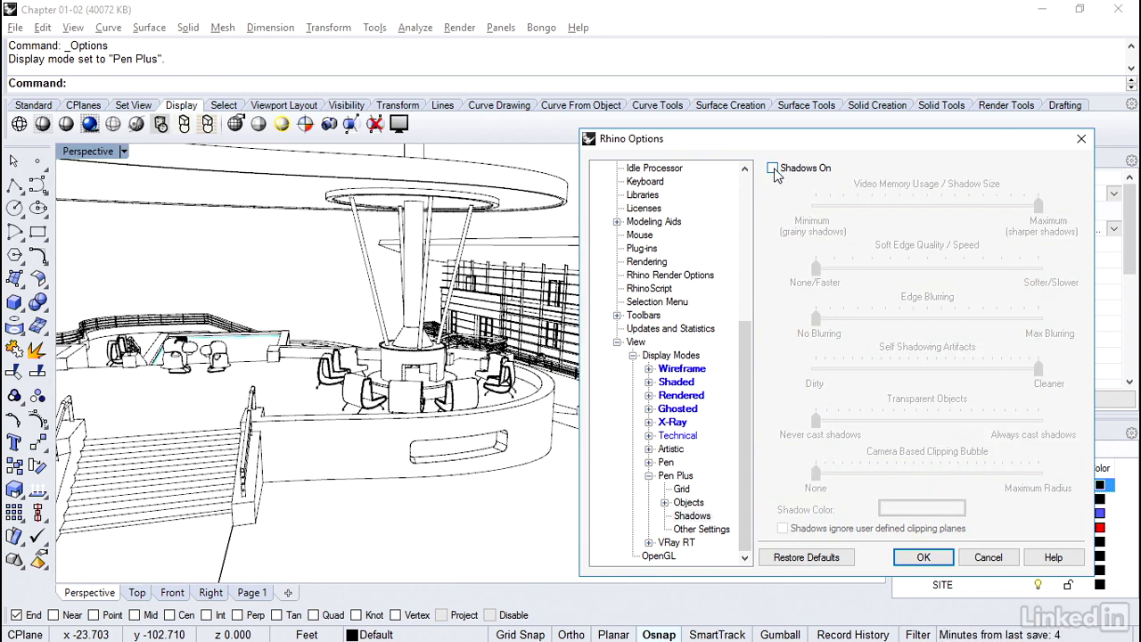
pyautogui.click(773, 169)
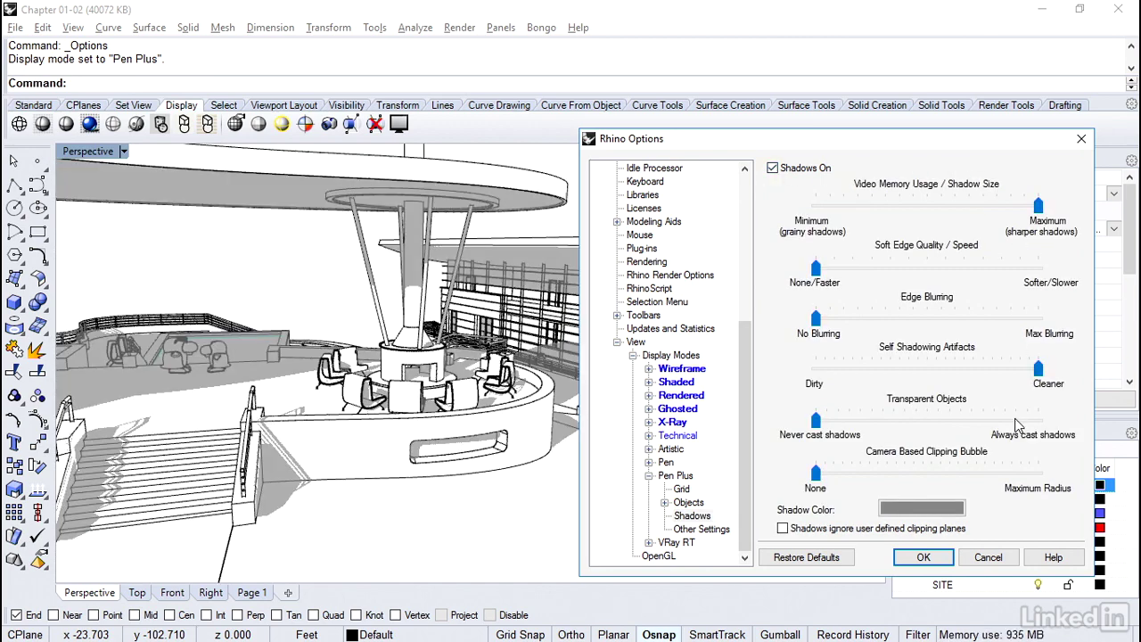
pyautogui.click(927, 558)
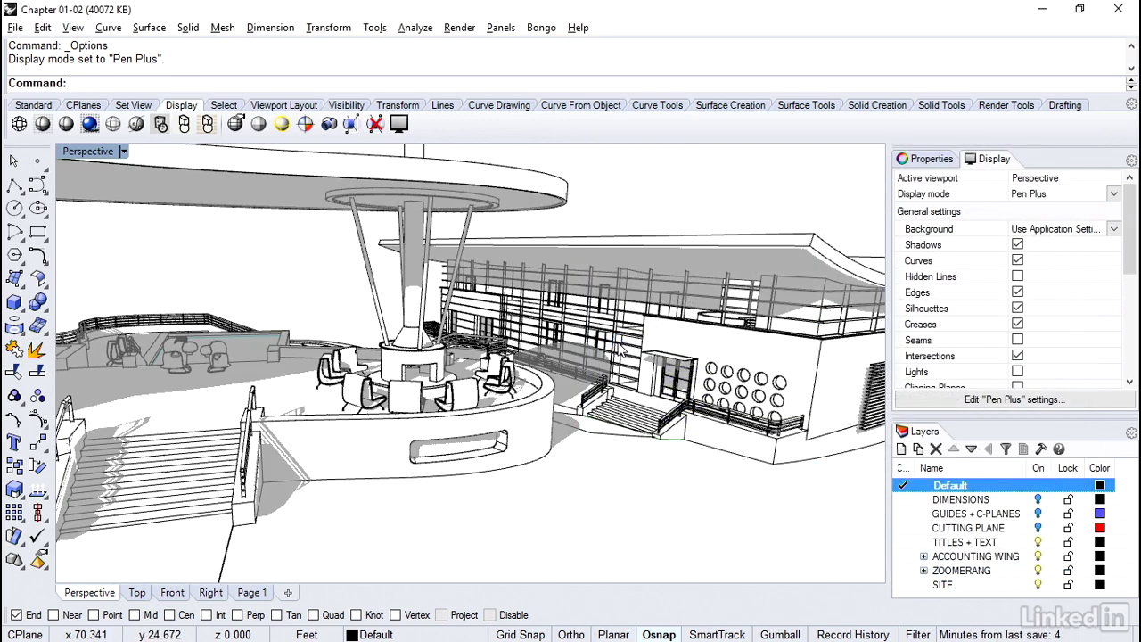
# Open the Sun settings beside the model and turn the sun on
pyautogui.moveTo(623, 349)
pyautogui.mouseDown(button='right')
pyautogui.moveTo(649, 371)
pyautogui.moveTo(623, 349)
pyautogui.mouseUp(button='right')
pyautogui.scroll(3, 624, 351)
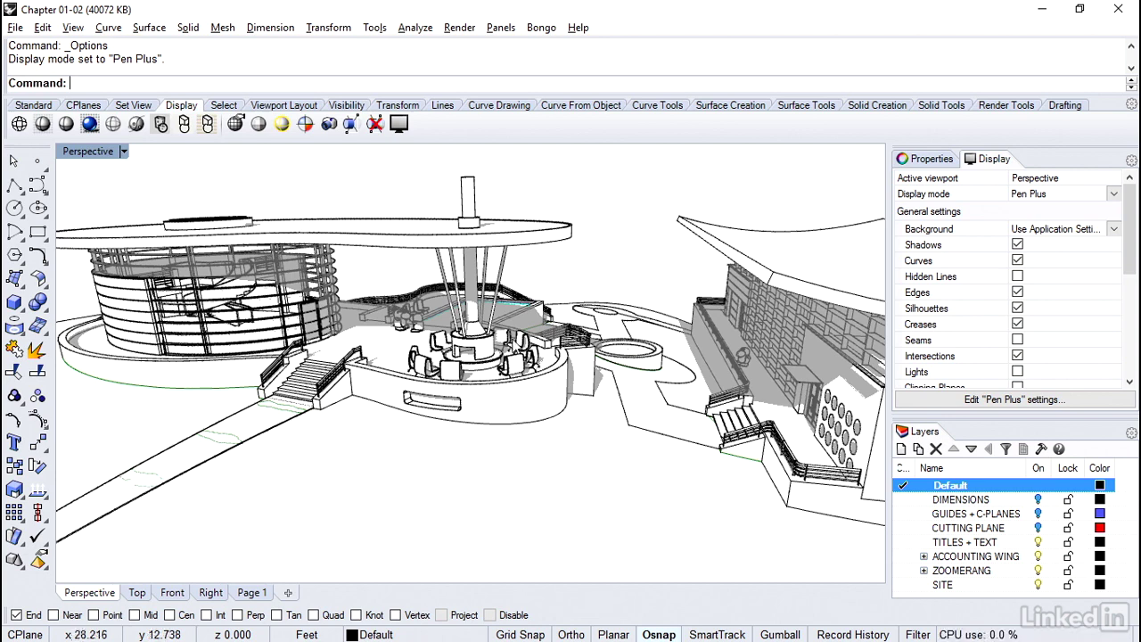
pyautogui.click(501, 28)
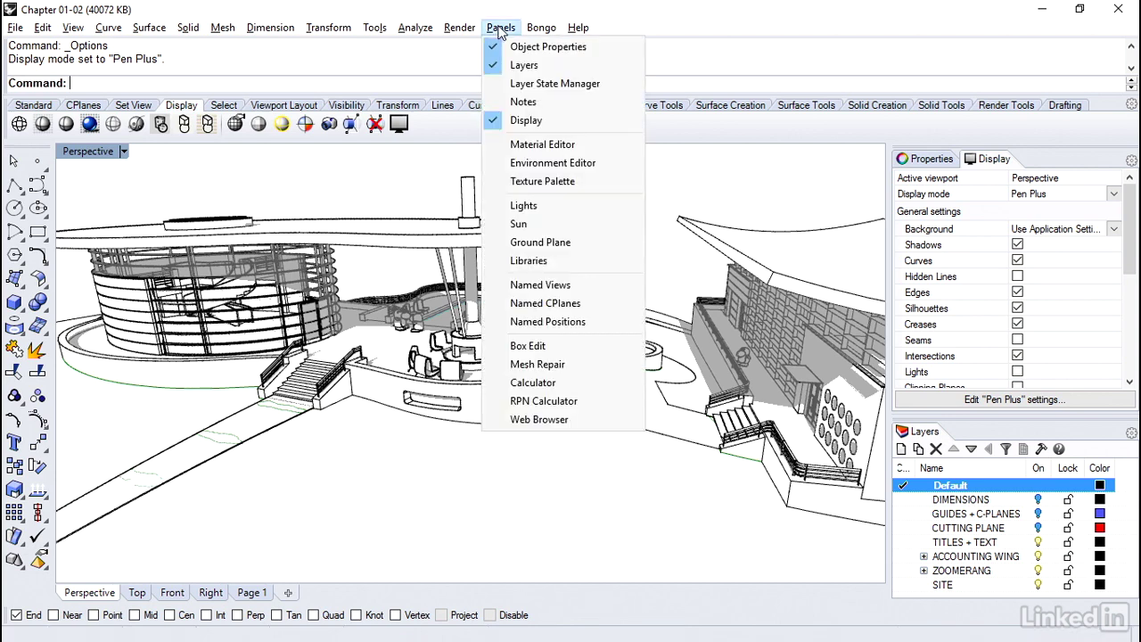
pyautogui.click(515, 228)
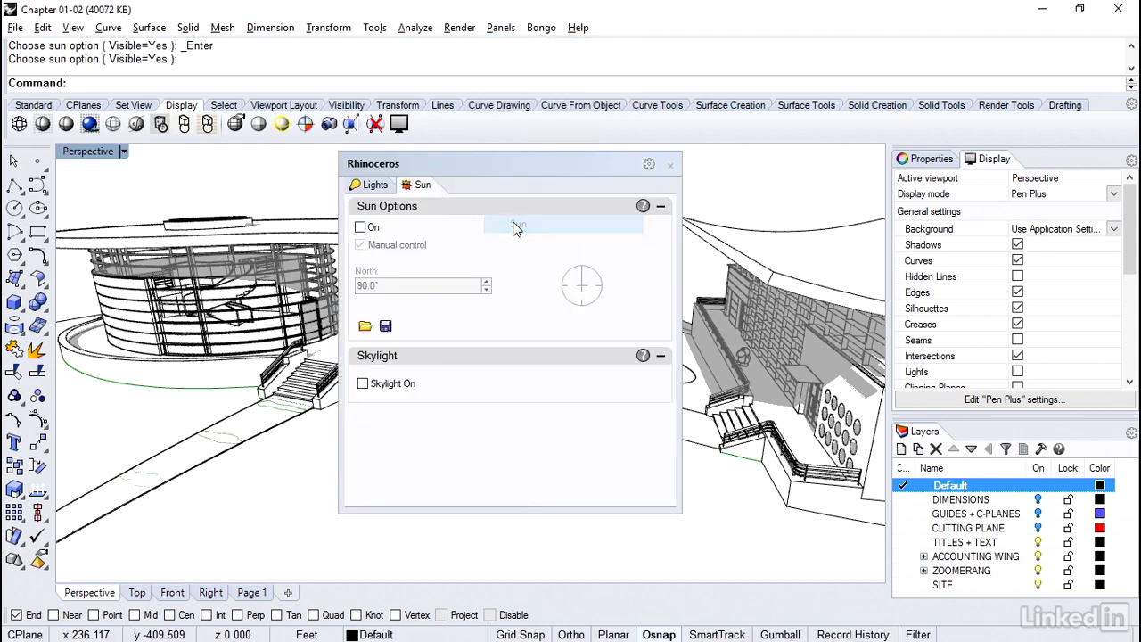
pyautogui.moveTo(513, 164); pyautogui.dragTo(703, 181)
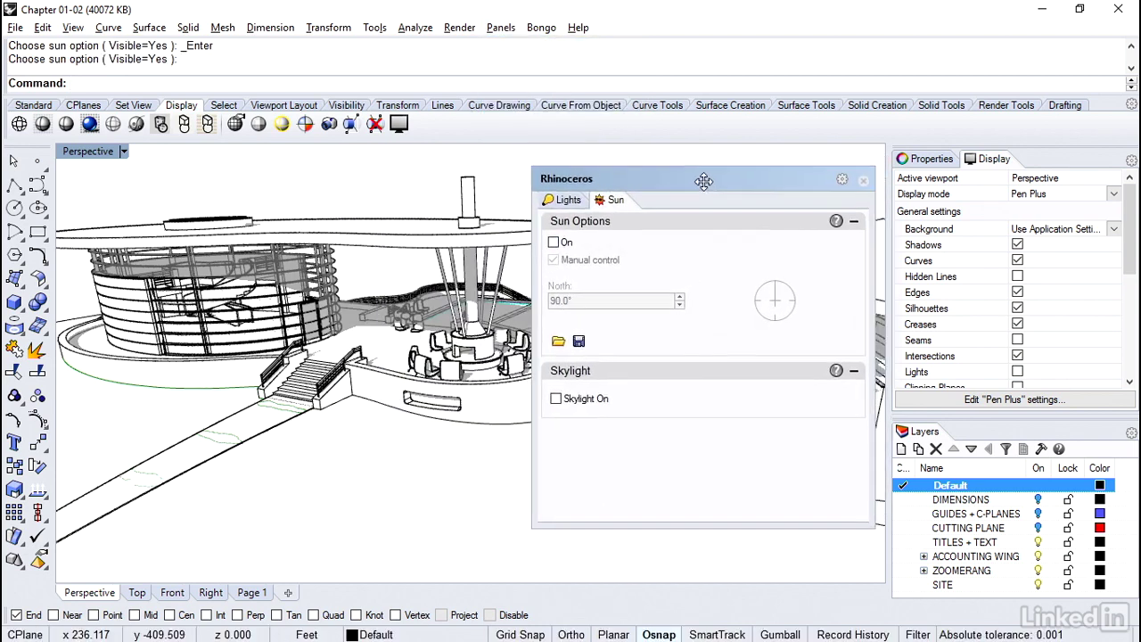
pyautogui.click(553, 242)
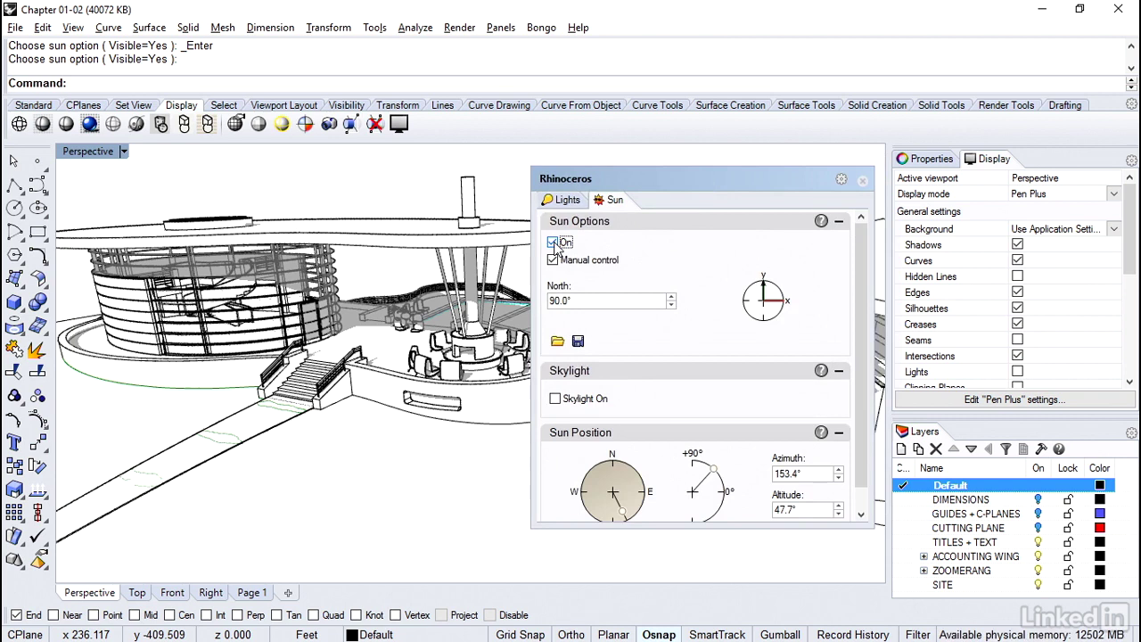
# Set the Pen Plus lighting method to Scene Lighting, enable Use Advanced GPU lighting, and apply the display mode settings
pyautogui.click(957, 402)
pyautogui.scroll(-1, 1068, 347)
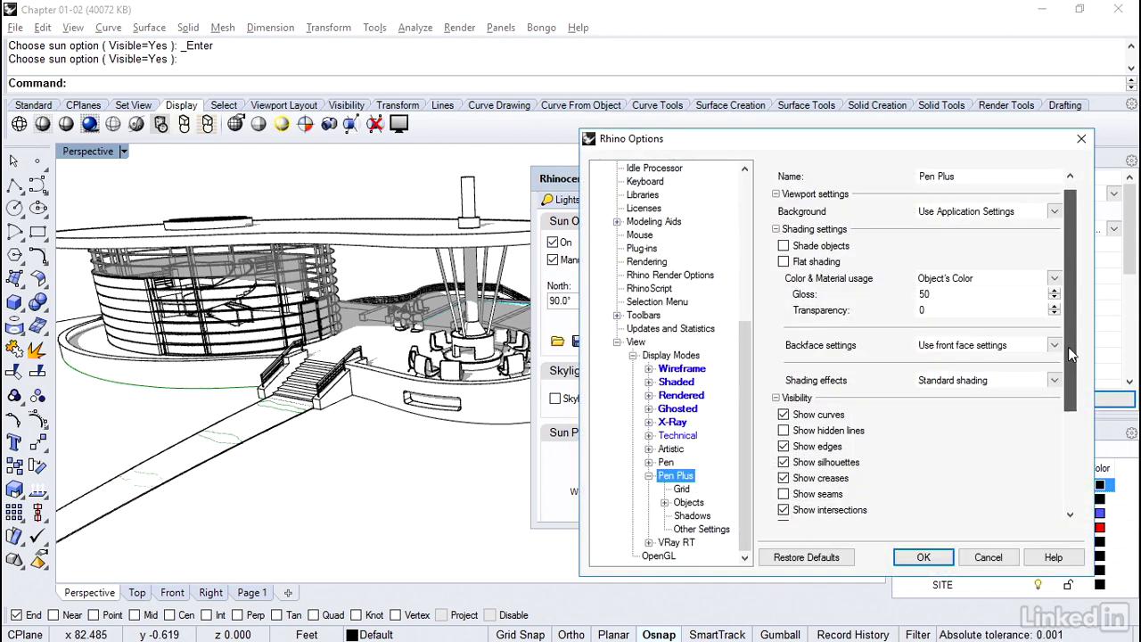
pyautogui.moveTo(1068, 347); pyautogui.dragTo(1073, 444)
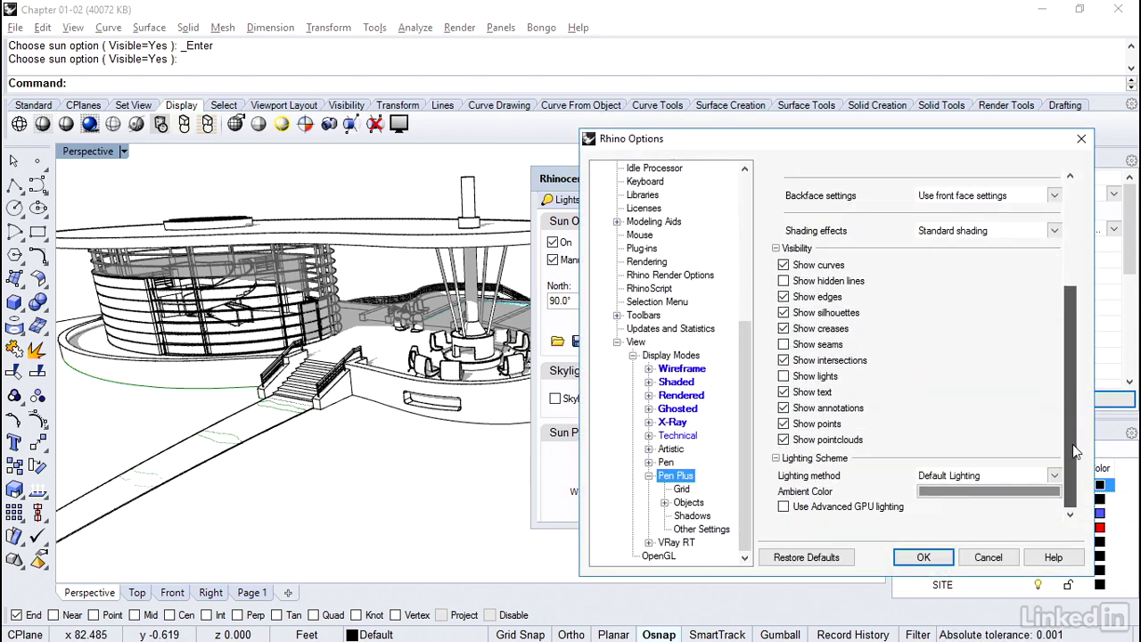
pyautogui.click(953, 479)
pyautogui.click(963, 490)
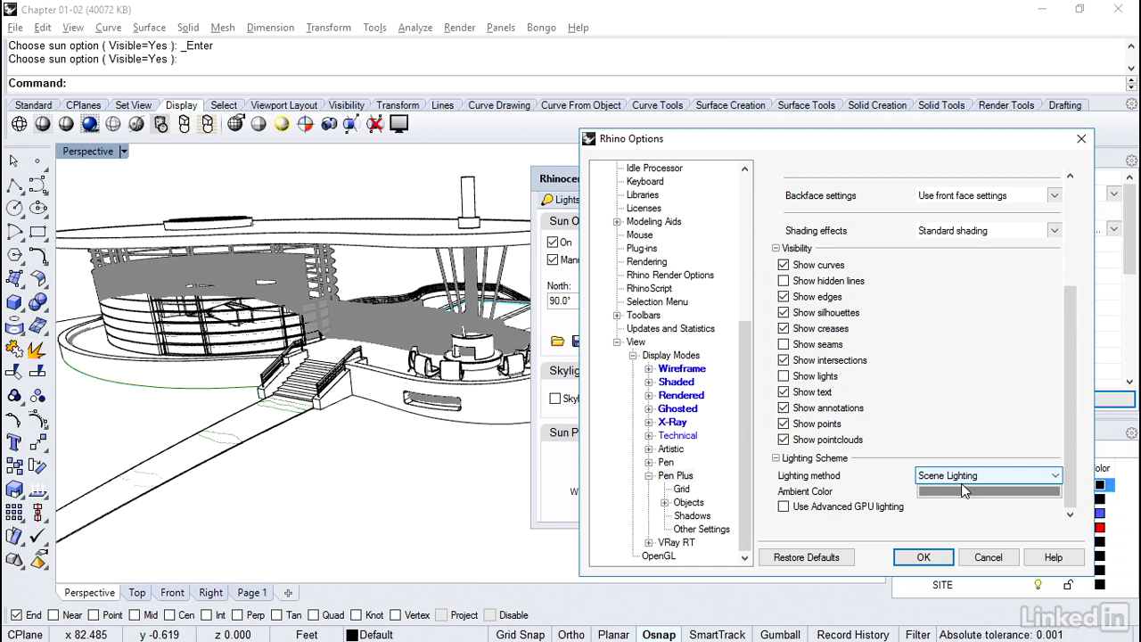
pyautogui.click(783, 506)
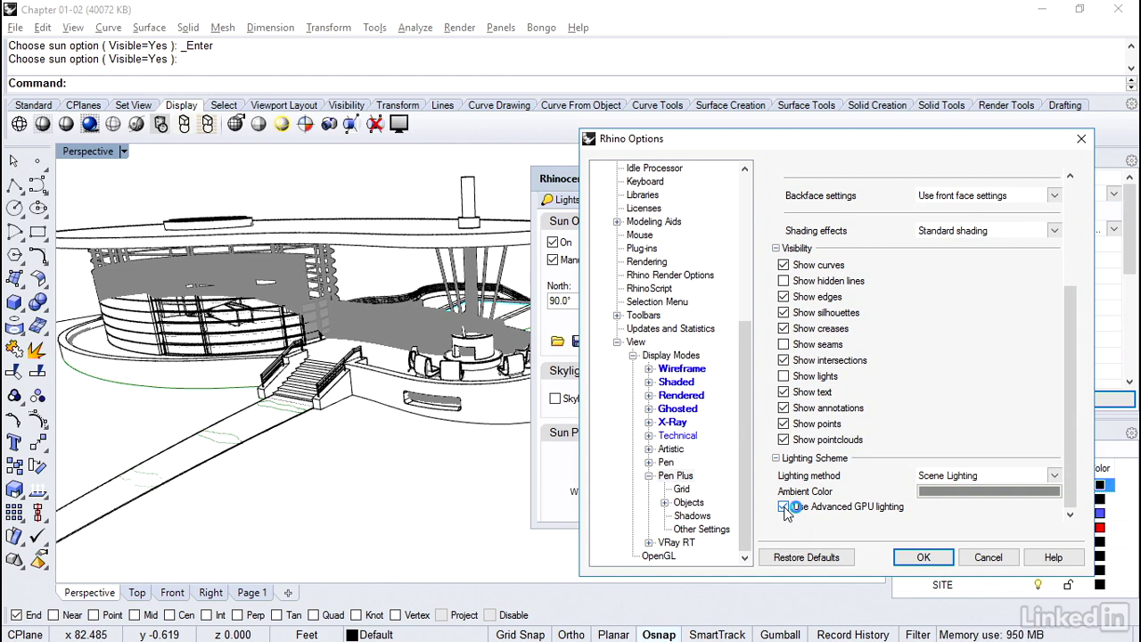
pyautogui.click(784, 506)
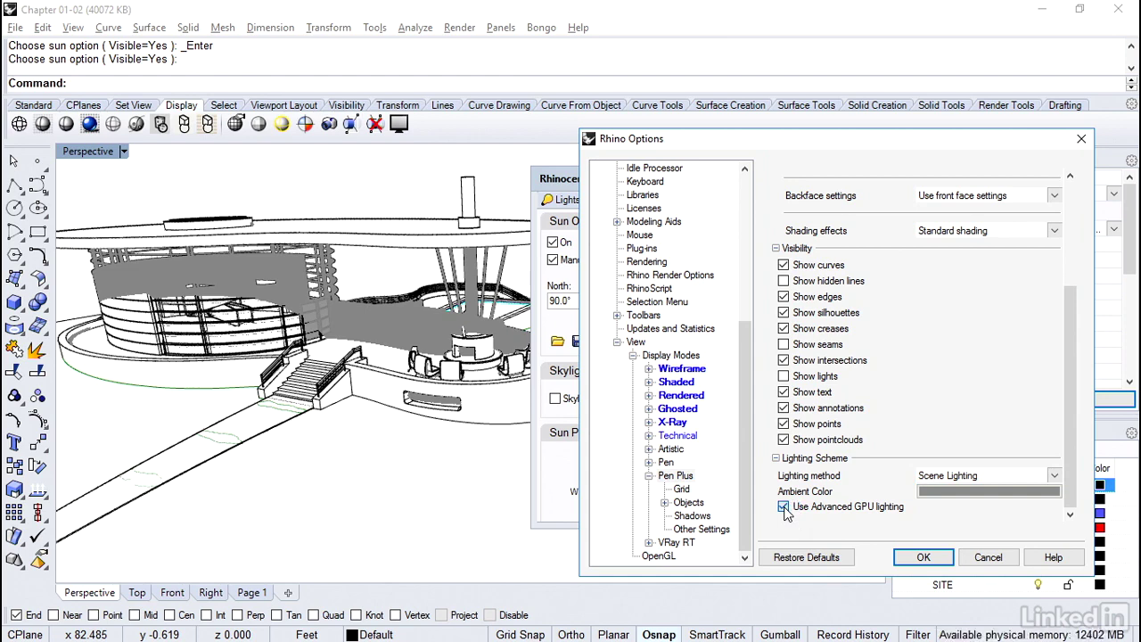
pyautogui.click(922, 558)
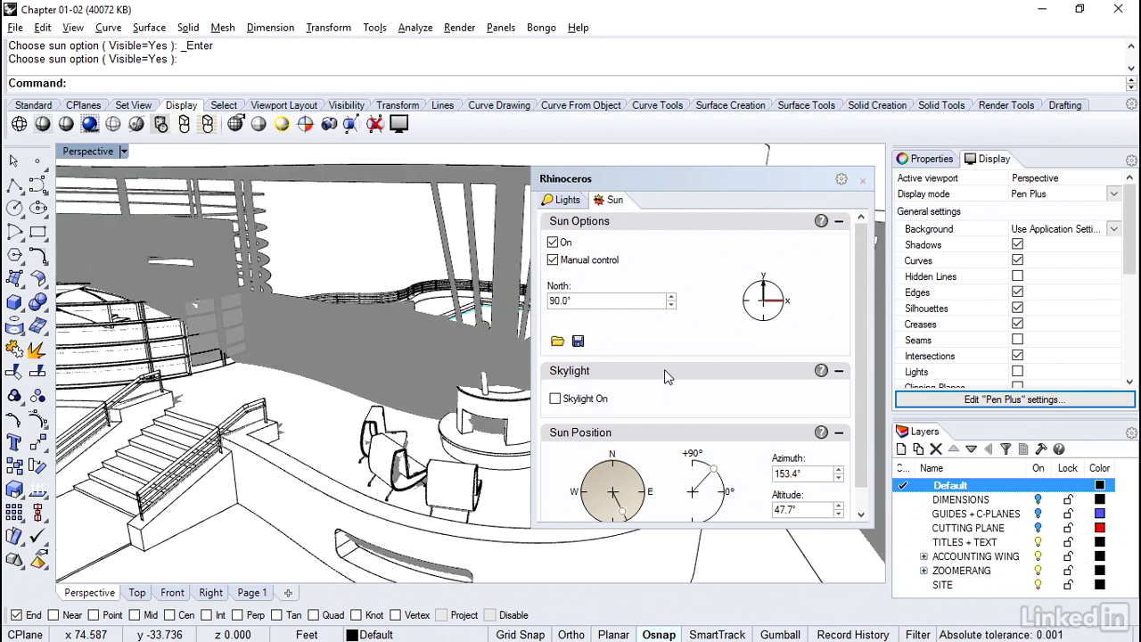
# Turn on the skylight in the Sun settings
pyautogui.click(554, 399)
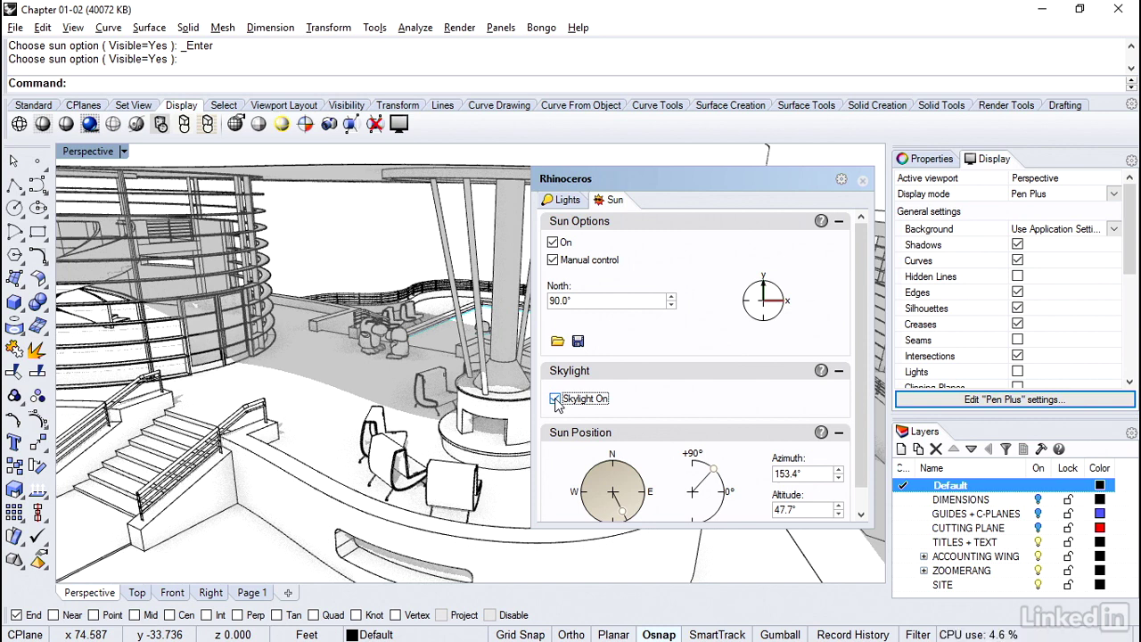
pyautogui.click(556, 399)
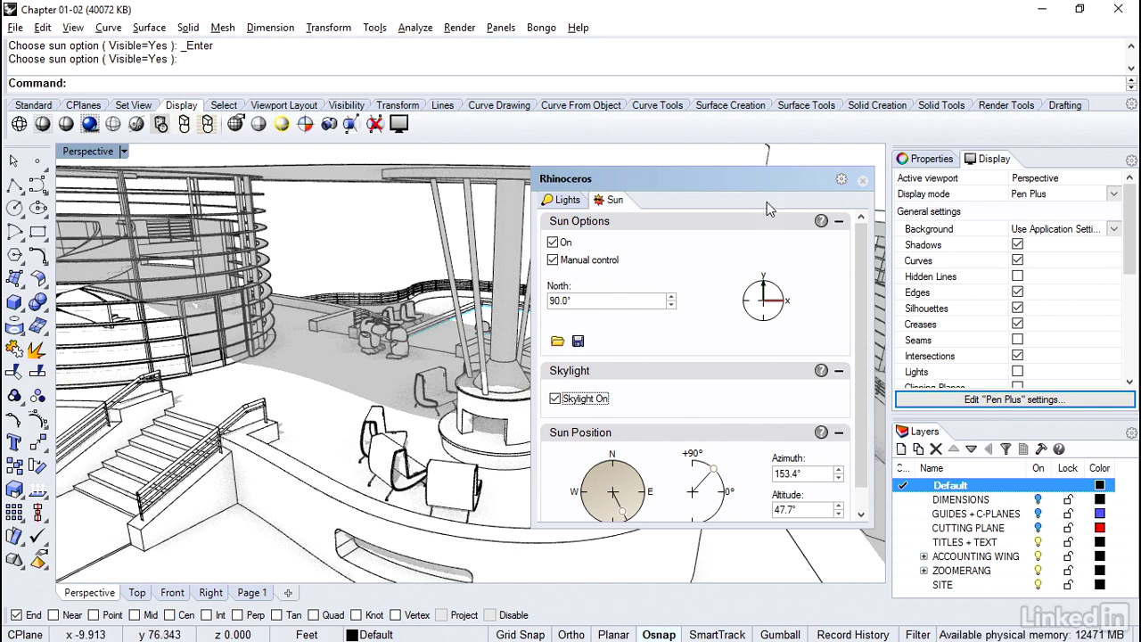
# Adjust the manual sun position to an azimuth of about 234.7° and an altitude of about 51.5°
pyautogui.moveTo(749, 177); pyautogui.dragTo(788, 107)
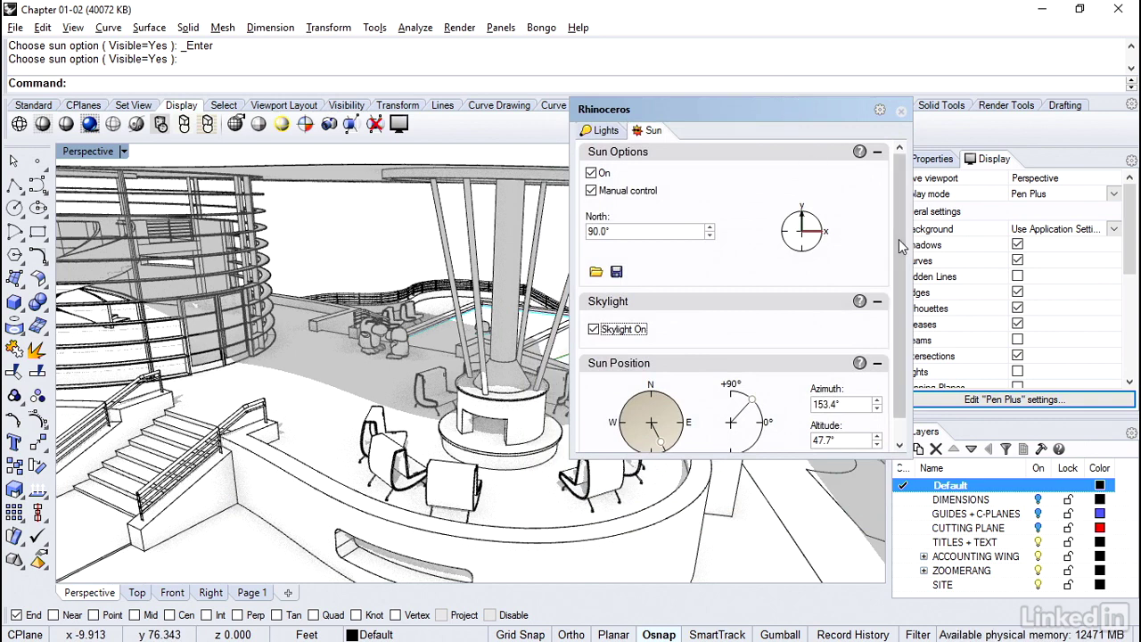
pyautogui.scroll(-1, 900, 244)
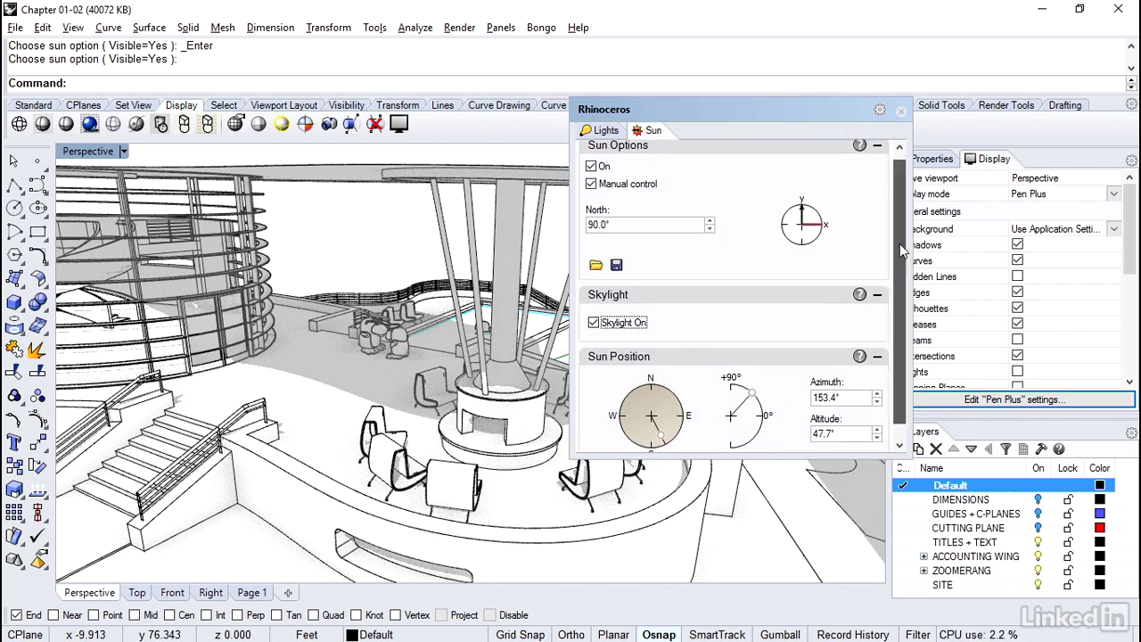
pyautogui.click(664, 423)
pyautogui.moveTo(664, 424); pyautogui.dragTo(631, 414)
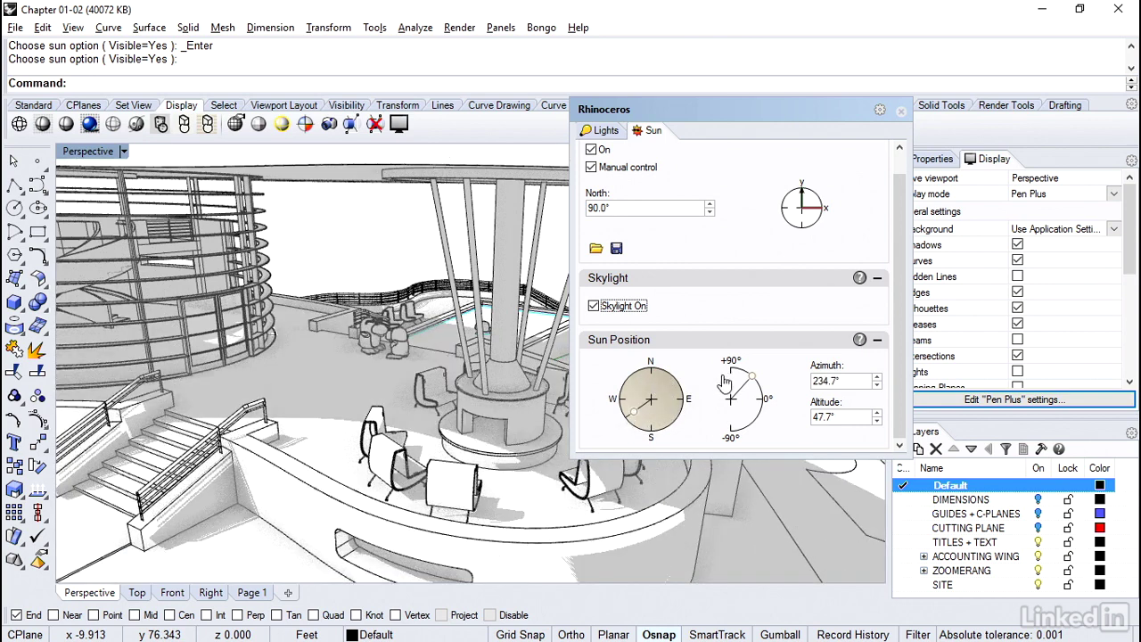
pyautogui.moveTo(755, 381)
pyautogui.mouseDown()
pyautogui.moveTo(766, 415)
pyautogui.moveTo(756, 379)
pyautogui.mouseUp()
pyautogui.moveTo(787, 108); pyautogui.dragTo(878, 141)
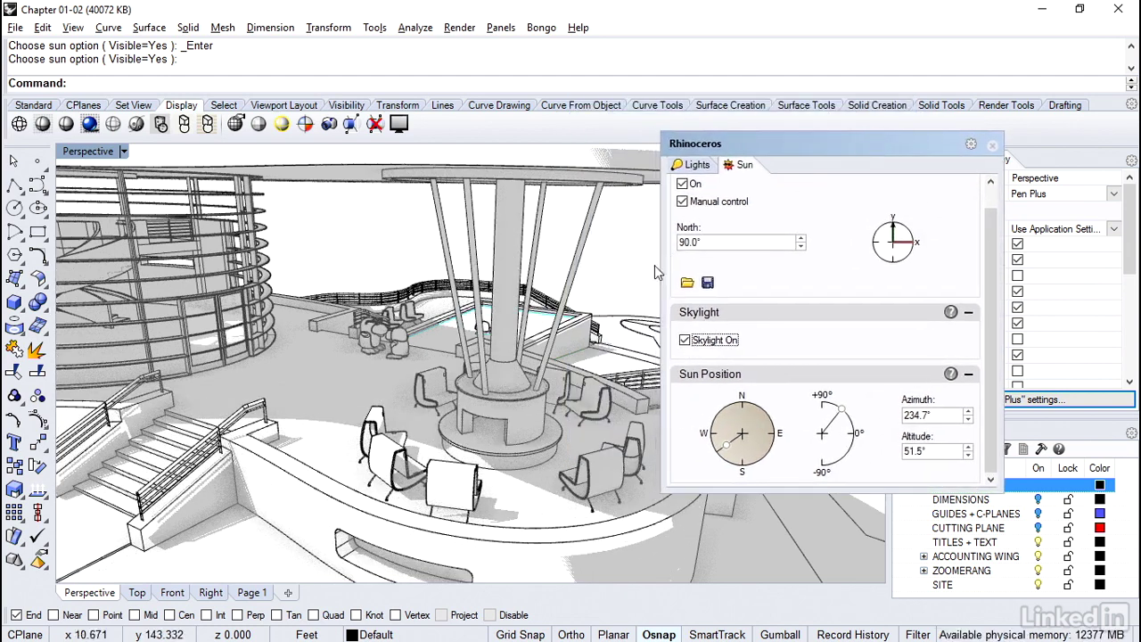
pyautogui.scroll(-5, 636, 274)
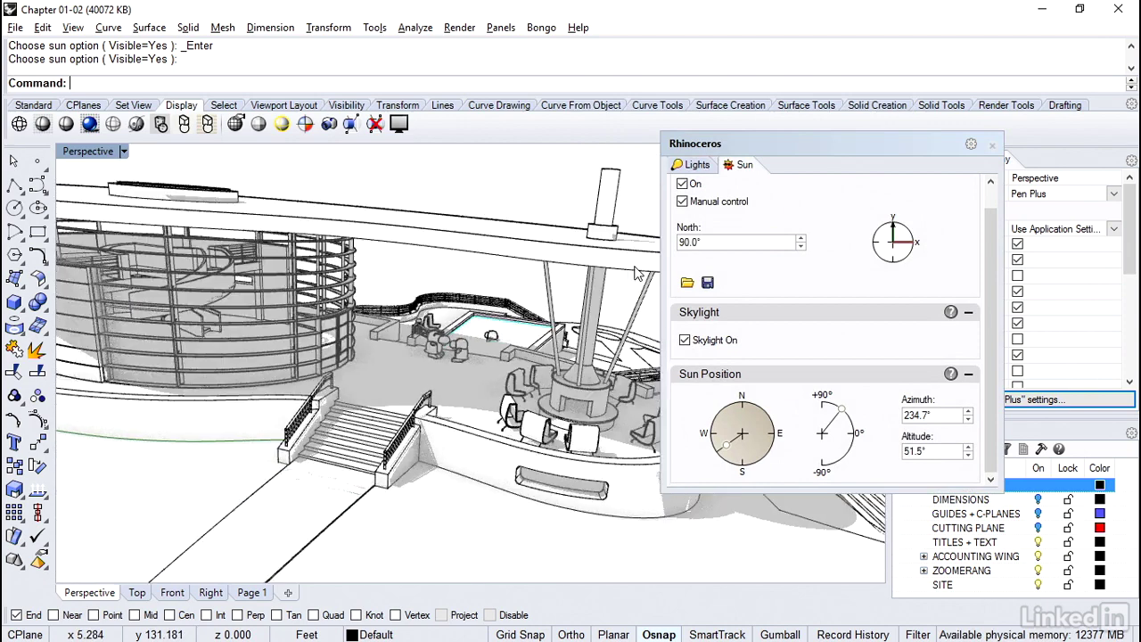
pyautogui.moveTo(635, 273); pyautogui.dragTo(636, 273, button='right')
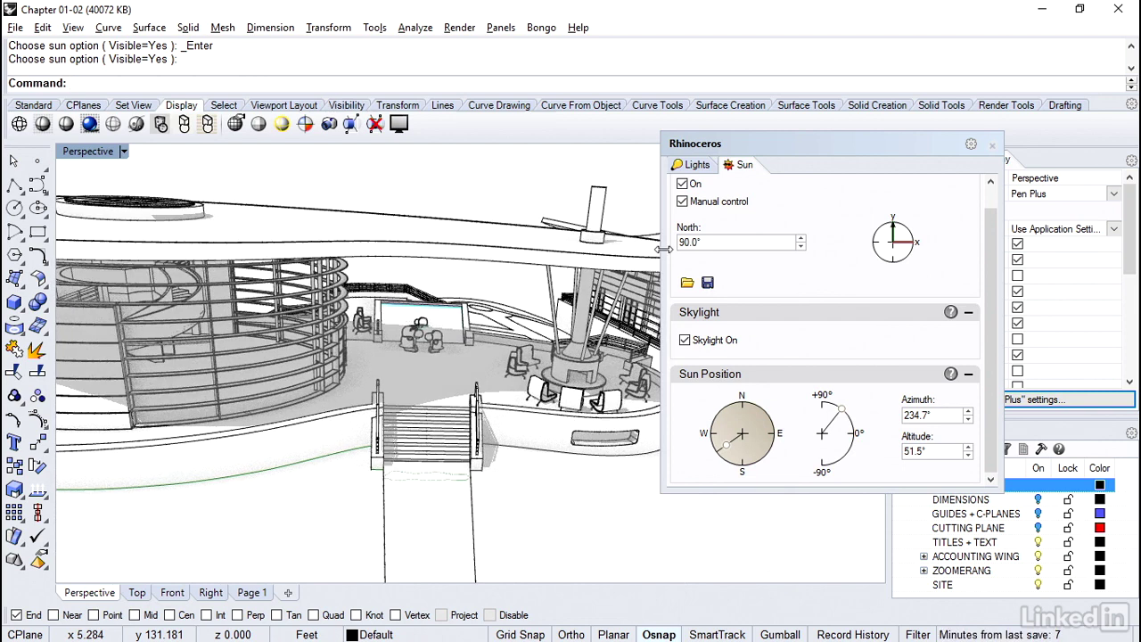
# Turn off manual sun control and choose Niamey, Niger on the world map as the sun's location
pyautogui.click(682, 202)
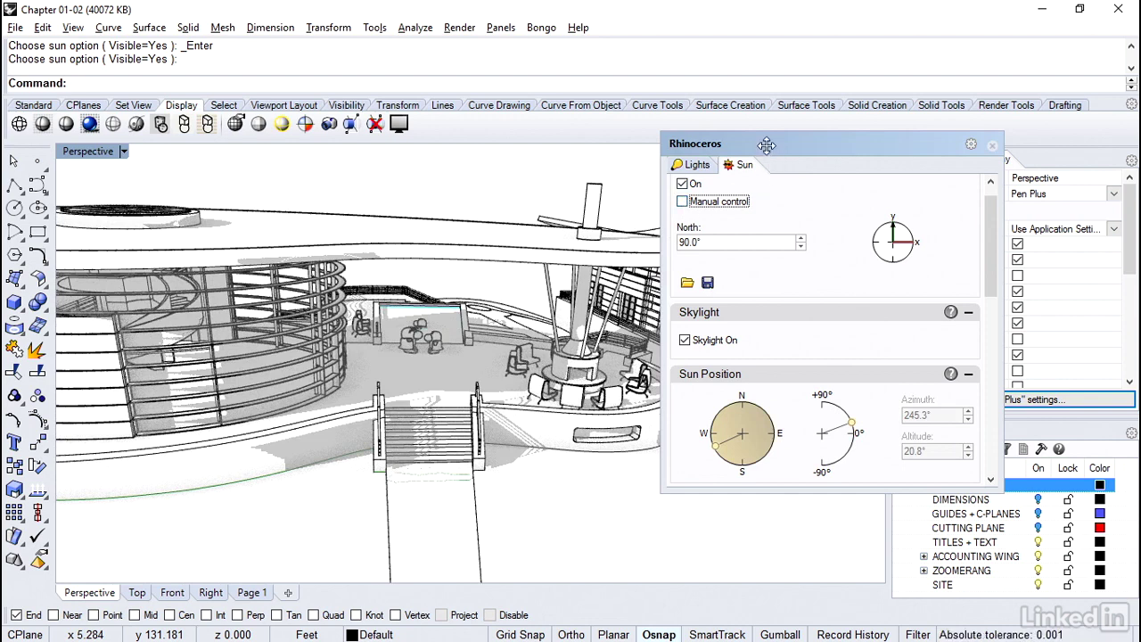
pyautogui.moveTo(705, 144); pyautogui.dragTo(590, 72)
pyautogui.moveTo(727, 421); pyautogui.dragTo(727, 603)
pyautogui.moveTo(879, 241); pyautogui.dragTo(879, 358)
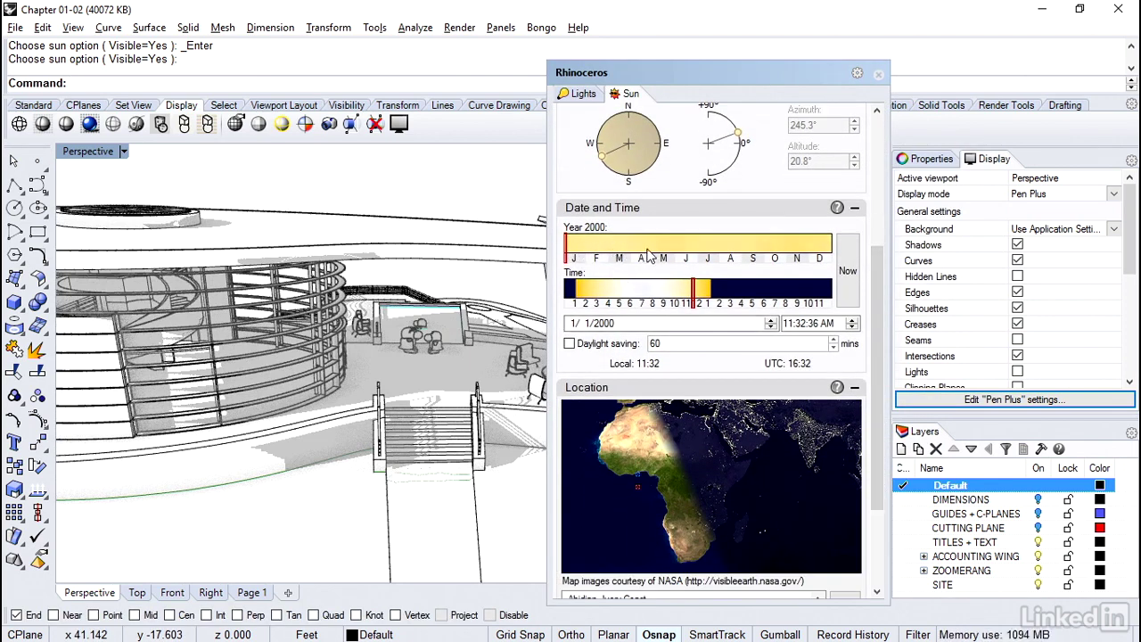
pyautogui.click(634, 430)
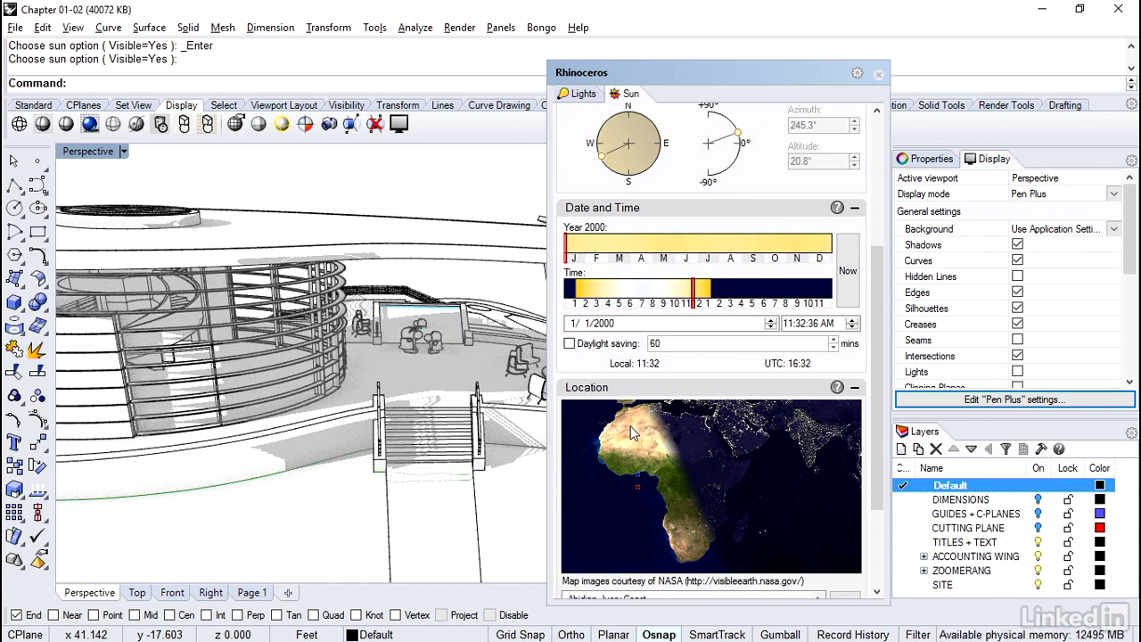
pyautogui.click(648, 445)
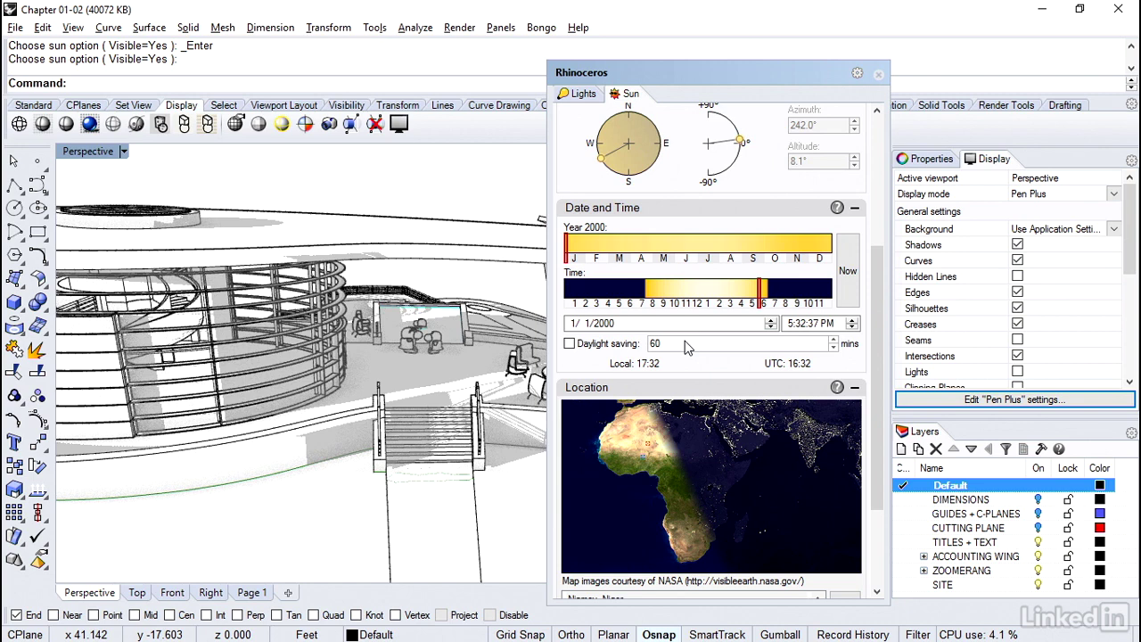
# Set the sun's time to about 11:53 AM and its date to May 2, 2000
pyautogui.moveTo(760, 290); pyautogui.dragTo(698, 299)
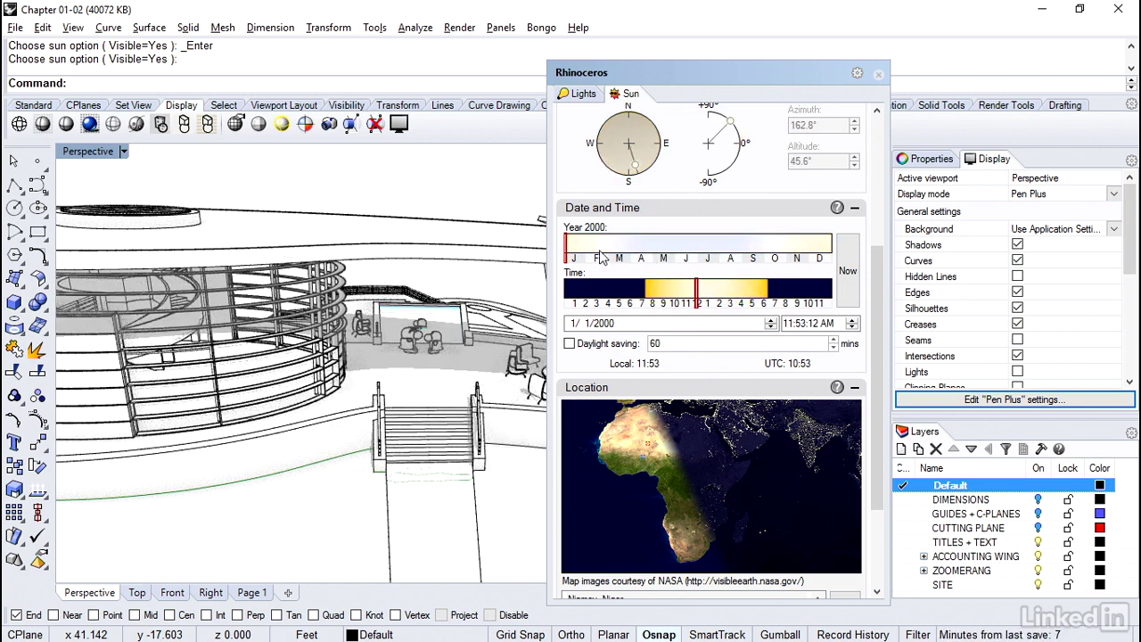
pyautogui.moveTo(567, 253); pyautogui.dragTo(654, 254)
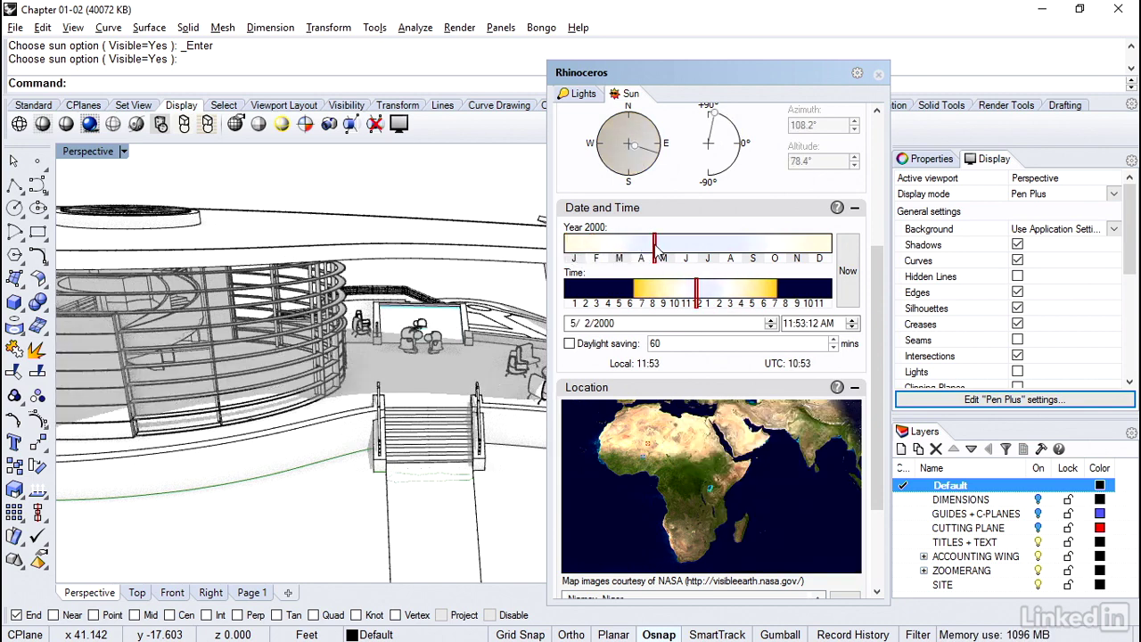
# Try Thimphu, Bhutan on the map, set the sun's location to Arkhangelsk, Russia, and close the Sun settings
pyautogui.scroll(-2, 716, 437)
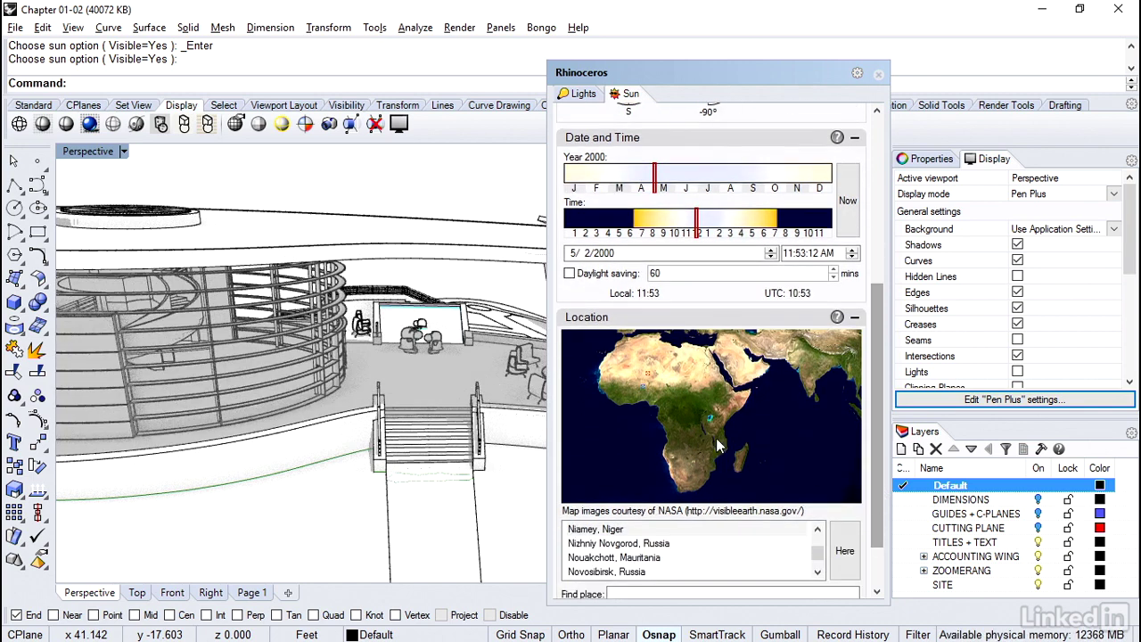
pyautogui.click(856, 348)
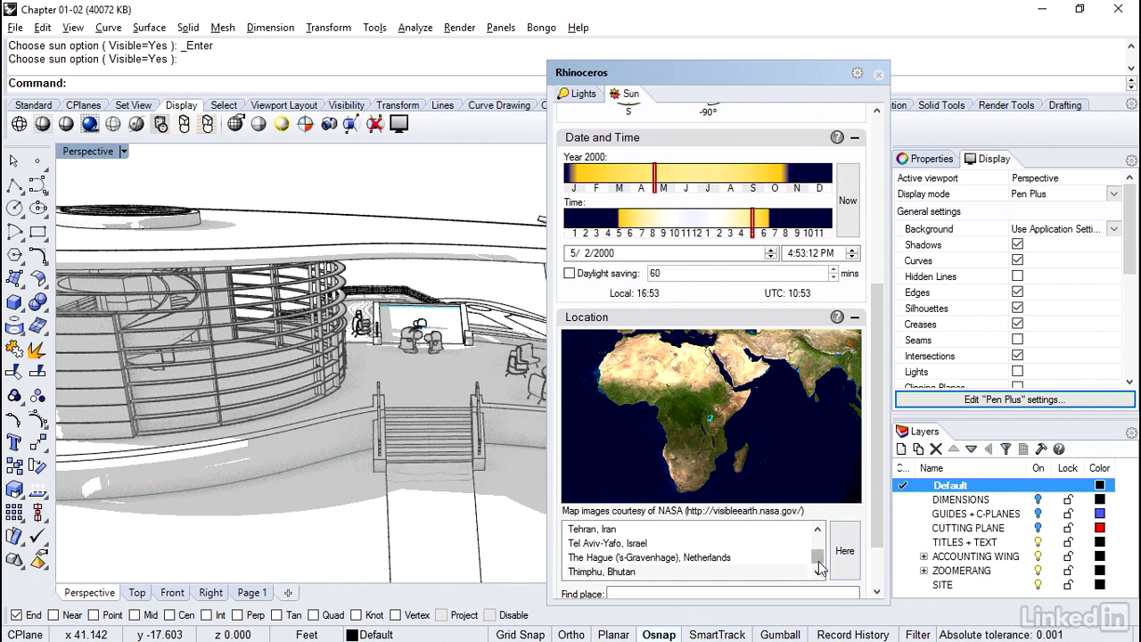
pyautogui.moveTo(818, 554); pyautogui.dragTo(820, 548)
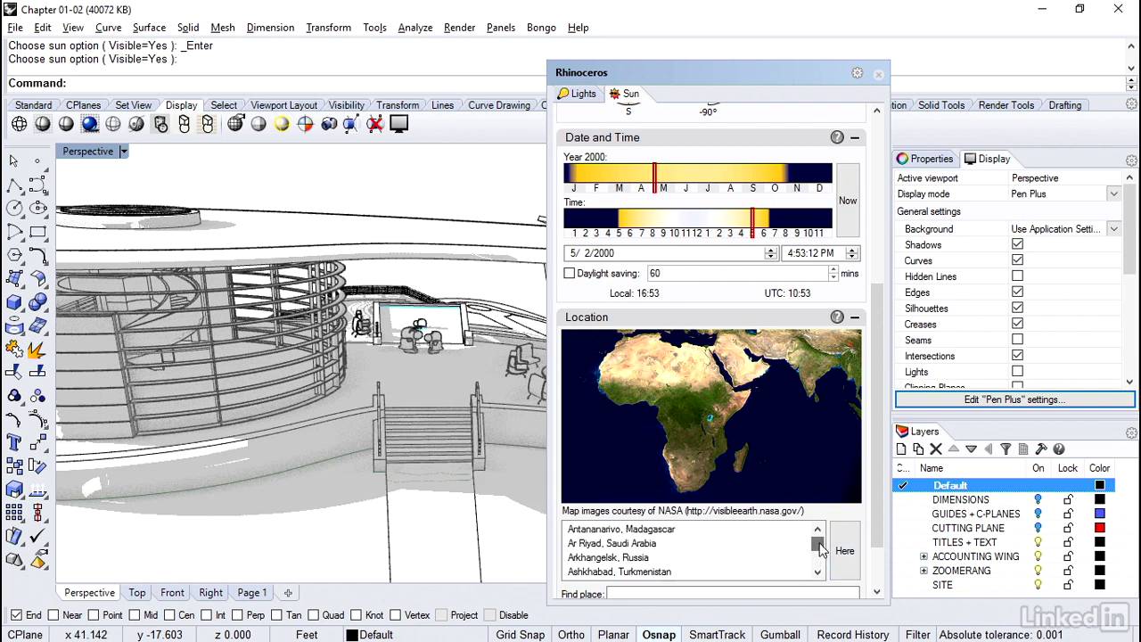
pyautogui.click(642, 557)
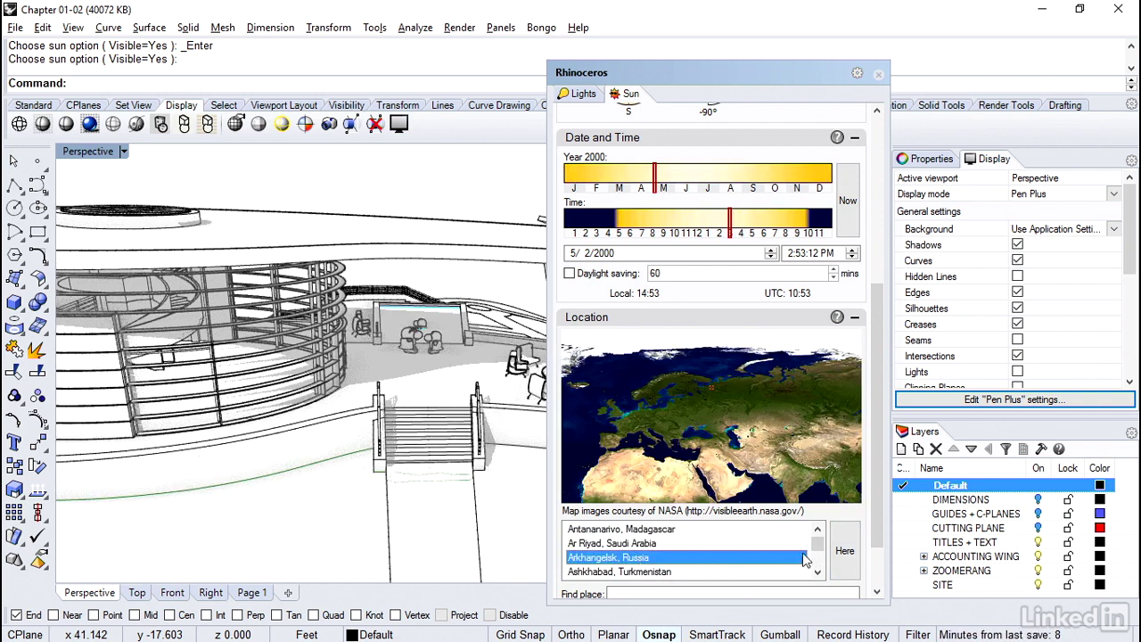
pyautogui.moveTo(817, 540); pyautogui.dragTo(816, 556)
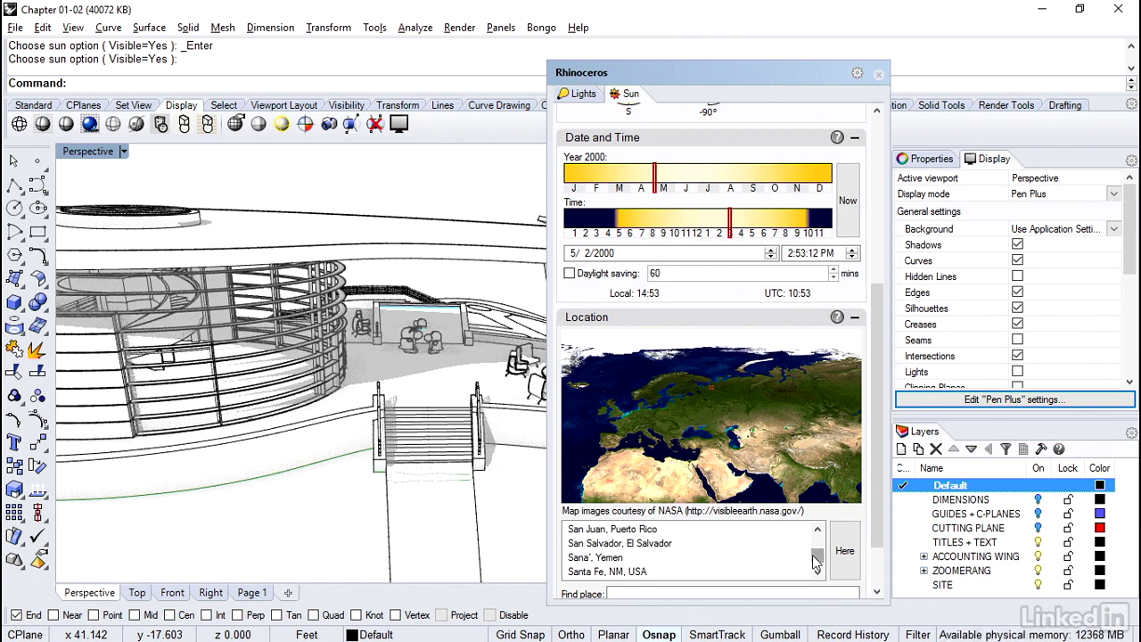
pyautogui.moveTo(682, 71); pyautogui.dragTo(586, 38)
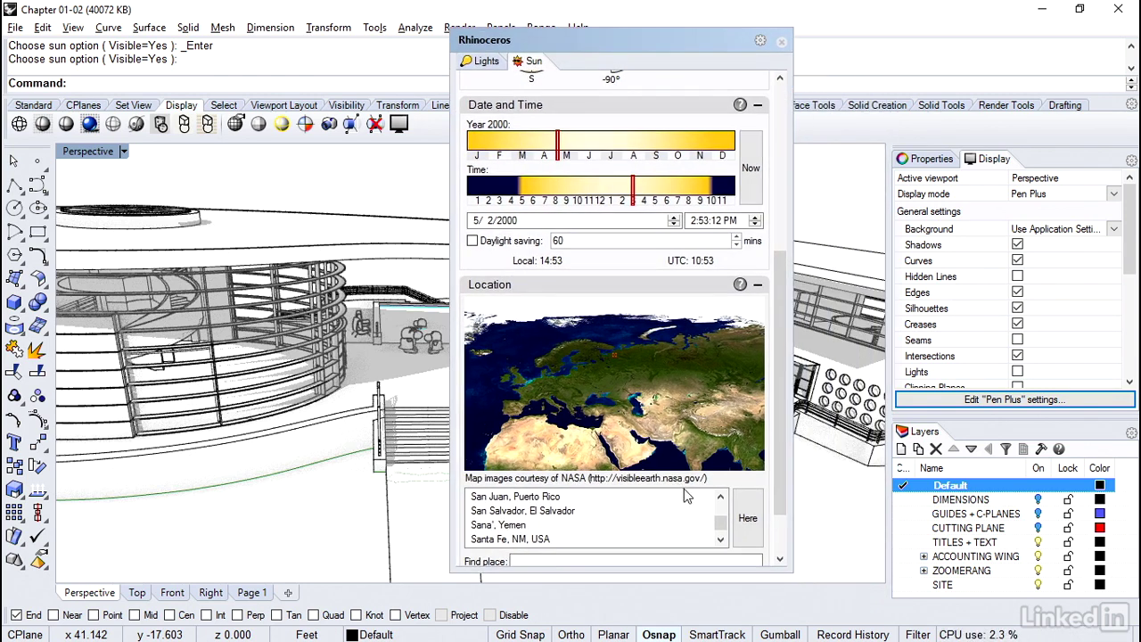
pyautogui.moveTo(778, 469); pyautogui.dragTo(777, 505)
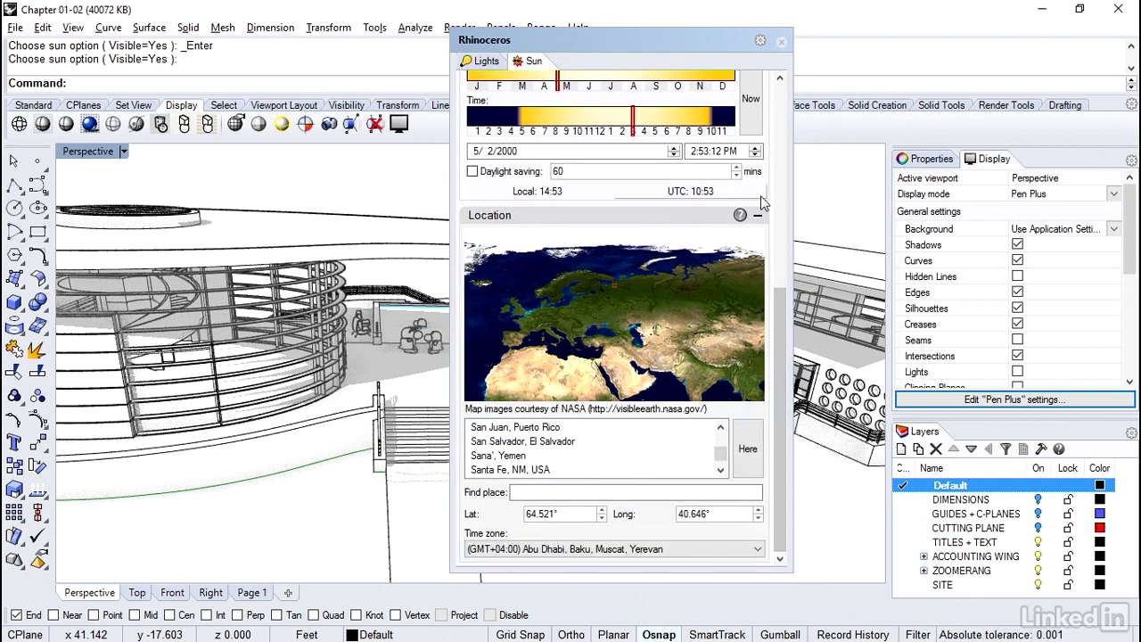
pyautogui.click(782, 43)
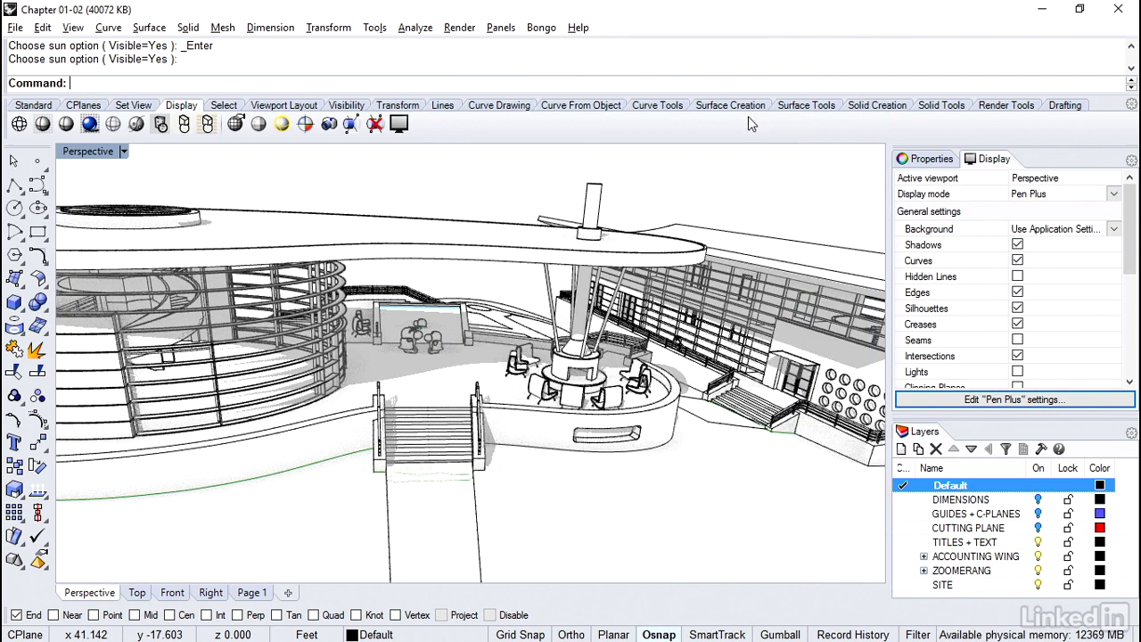
# Set the Perspective viewport camera's lens length to 24
pyautogui.moveTo(719, 198); pyautogui.dragTo(719, 198, button='right')
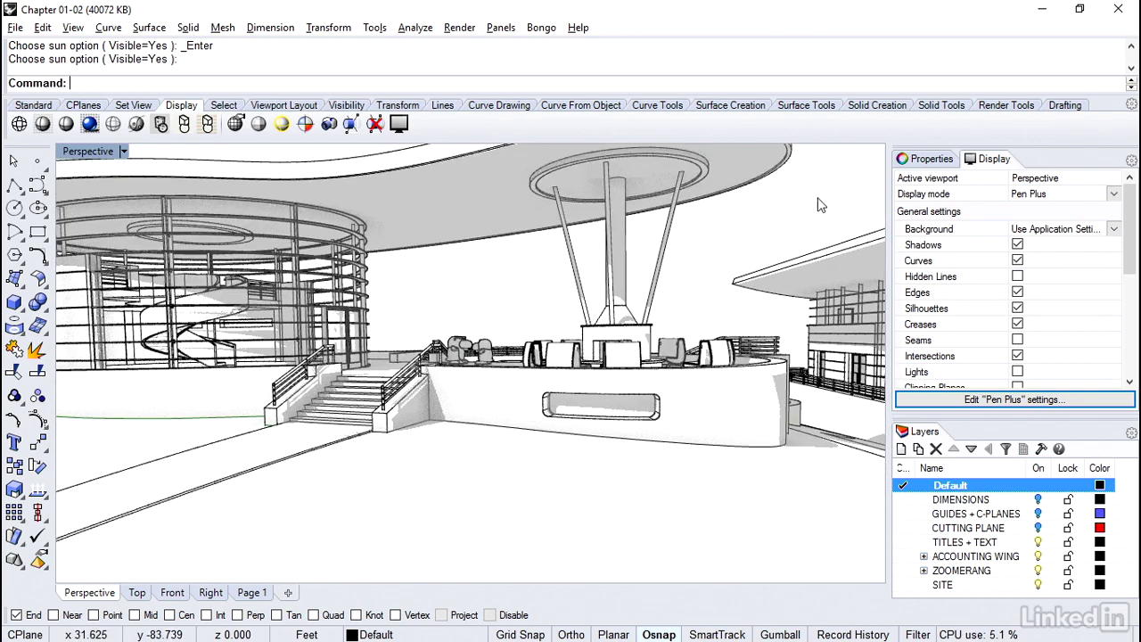
pyautogui.click(927, 158)
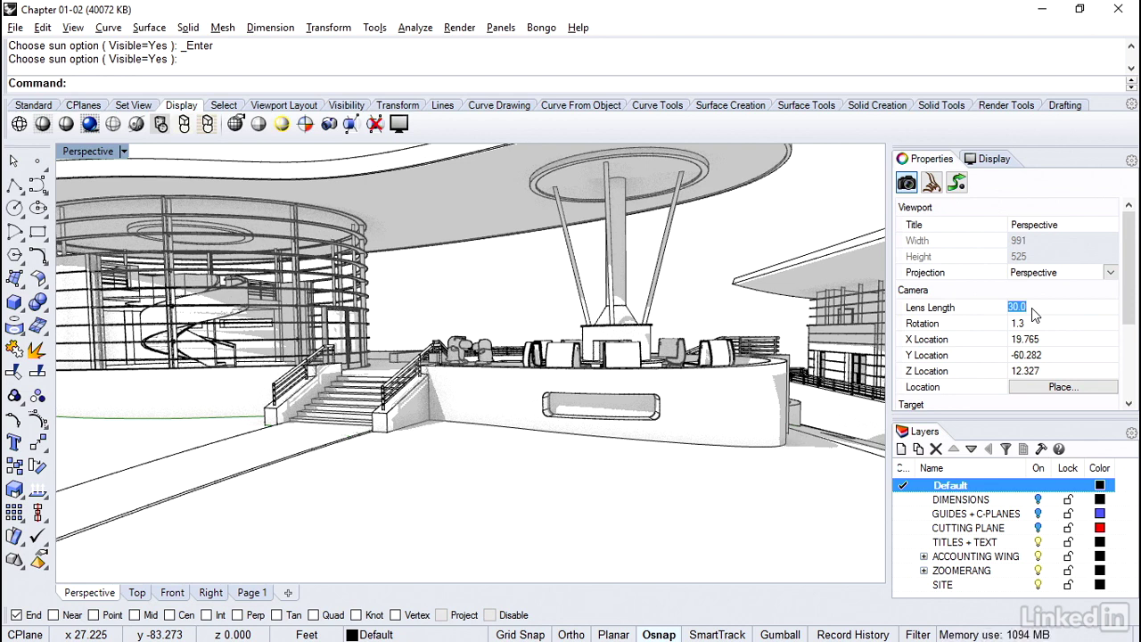
pyautogui.write('24')
pyautogui.press('Return')
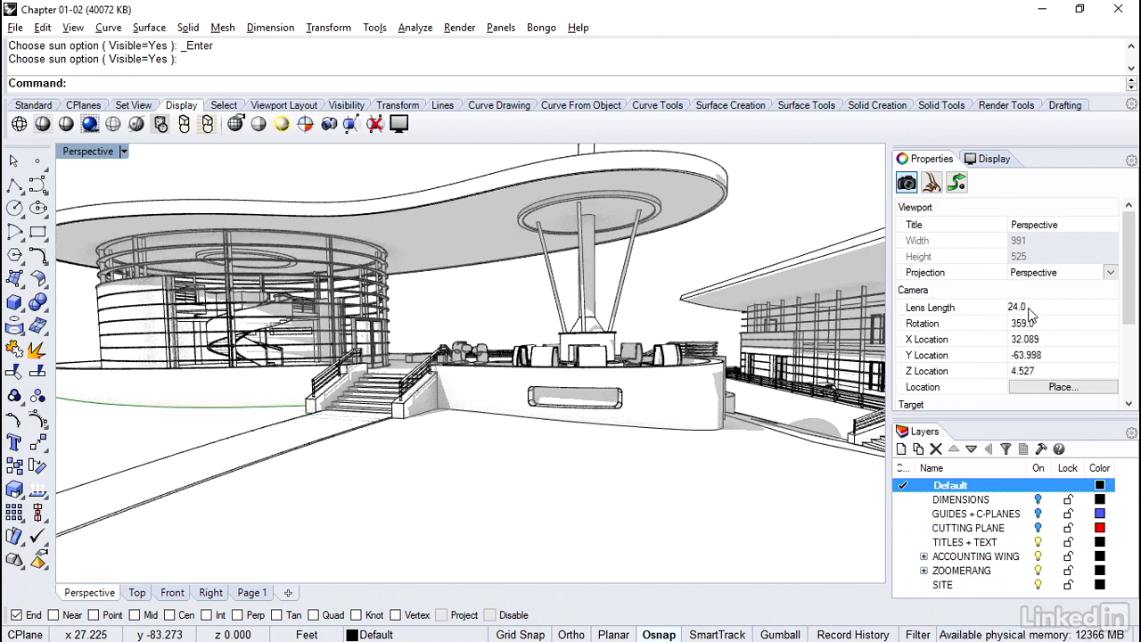
pyautogui.keyDown('shift'); pyautogui.moveTo(714, 292); pyautogui.dragTo(731, 303, button='right'); pyautogui.keyUp('shift')
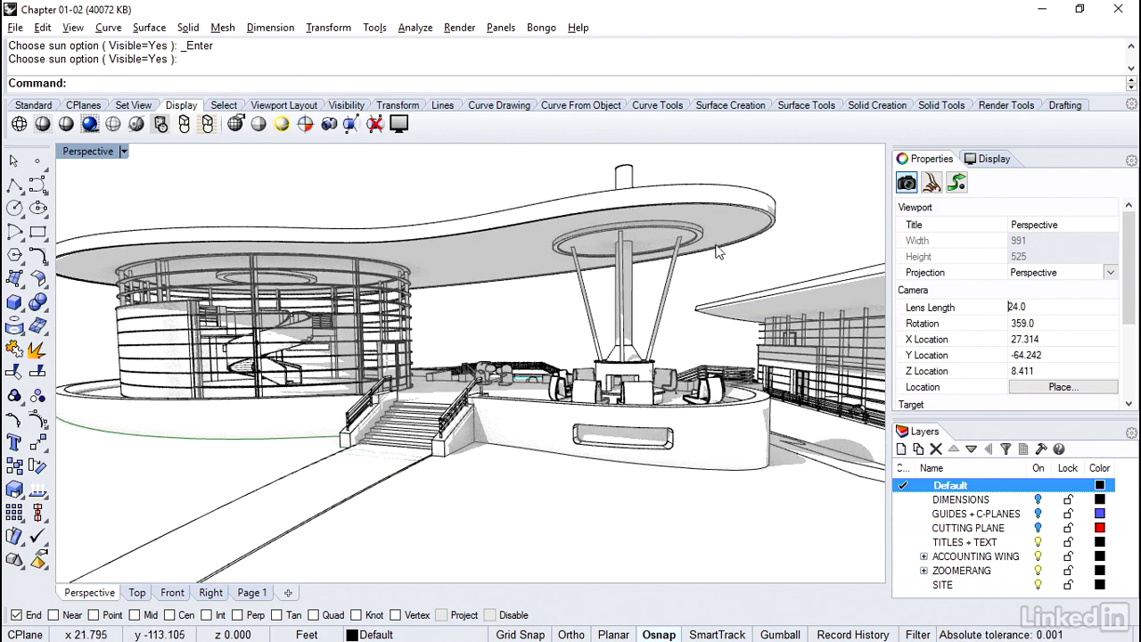
# Capture the Perspective view to a JPEG file named capture 02 in the Chapter 01 folder
pyautogui.click(124, 152)
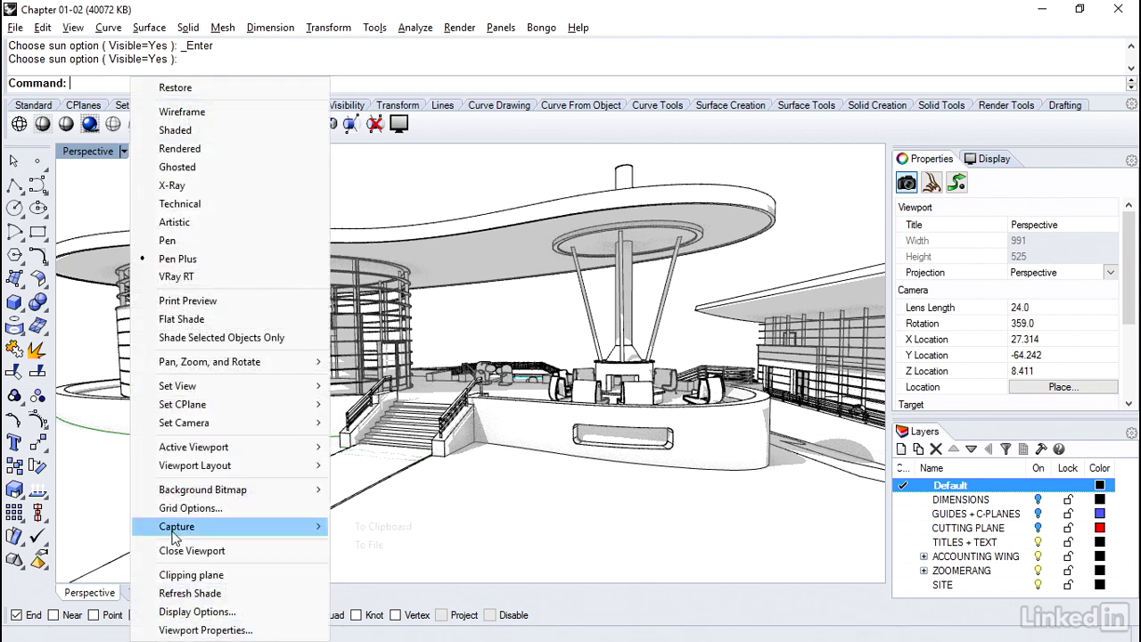
pyautogui.moveTo(186, 532)
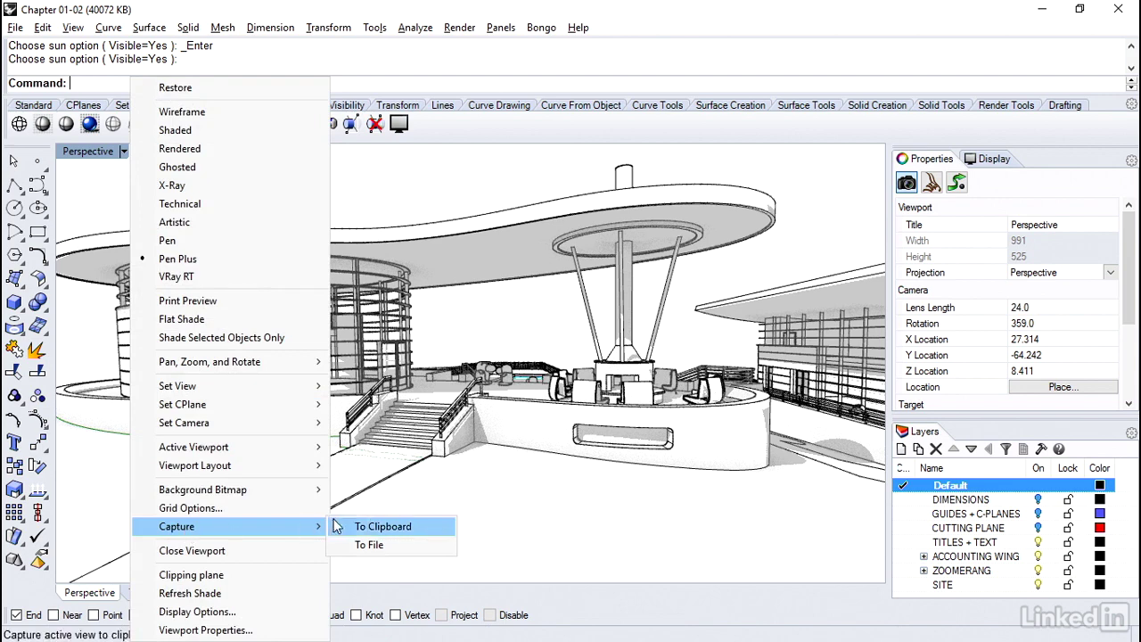
pyautogui.click(375, 545)
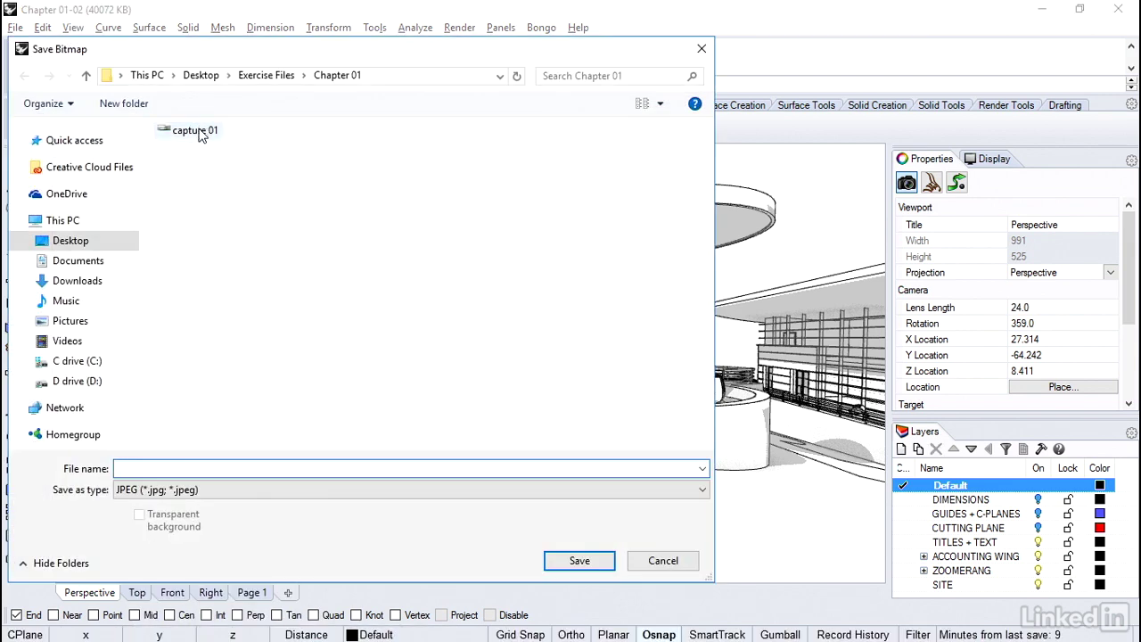
pyautogui.click(201, 134)
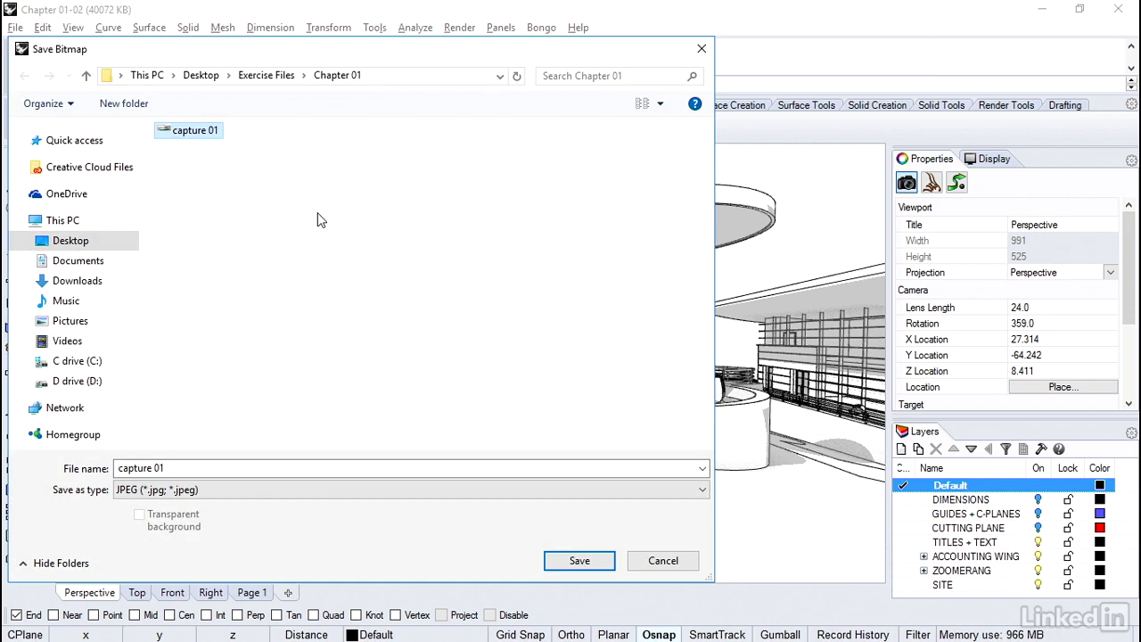
pyautogui.click(160, 467)
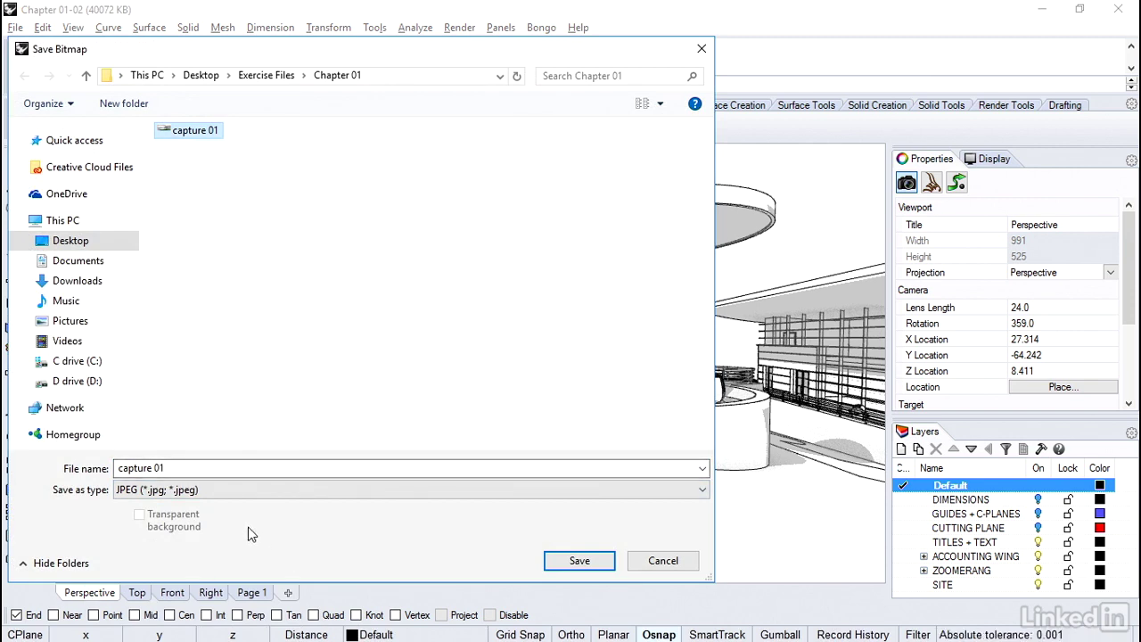
pyautogui.click(164, 468)
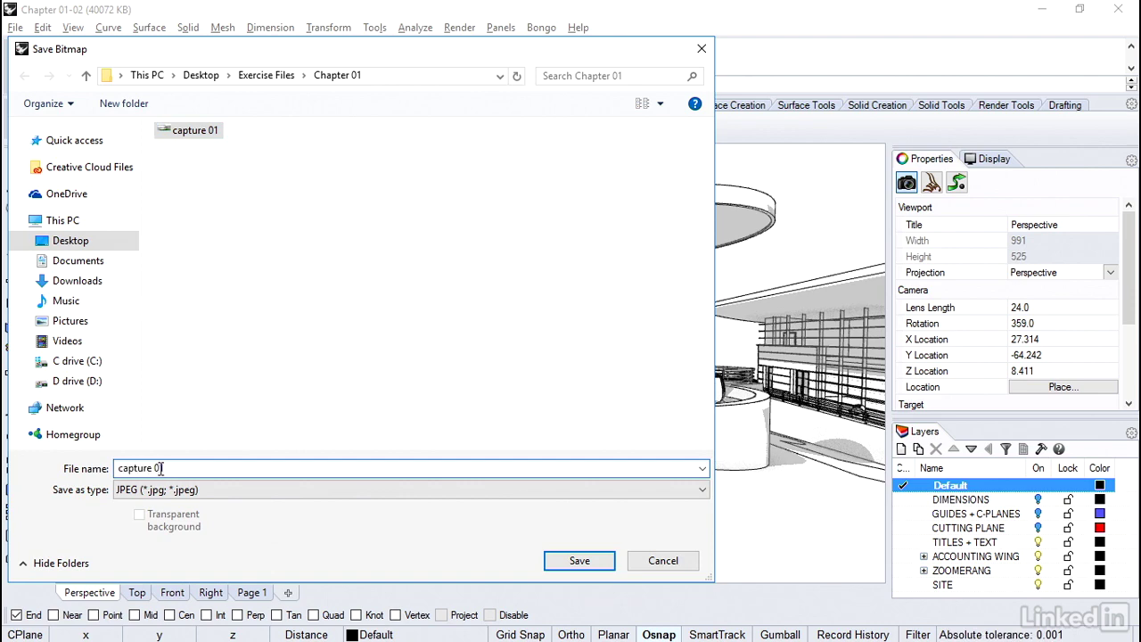
pyautogui.moveTo(158, 467); pyautogui.dragTo(169, 467)
pyautogui.write('2')
pyautogui.click(572, 562)
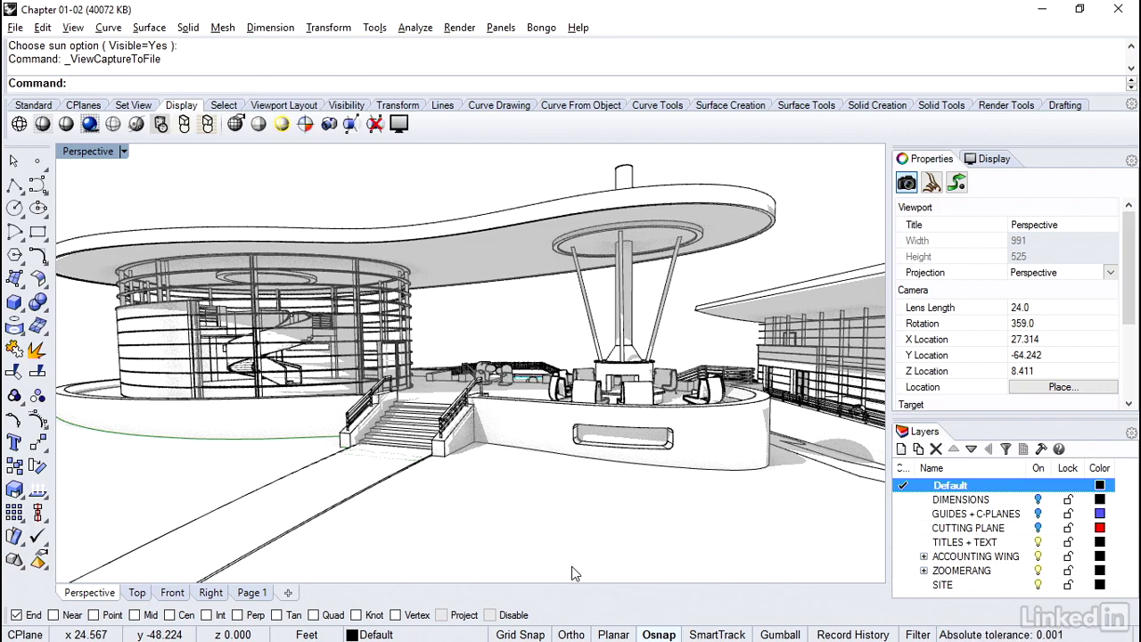
# Run the finale command
pyautogui.write('finale')
pyautogui.press('Return')
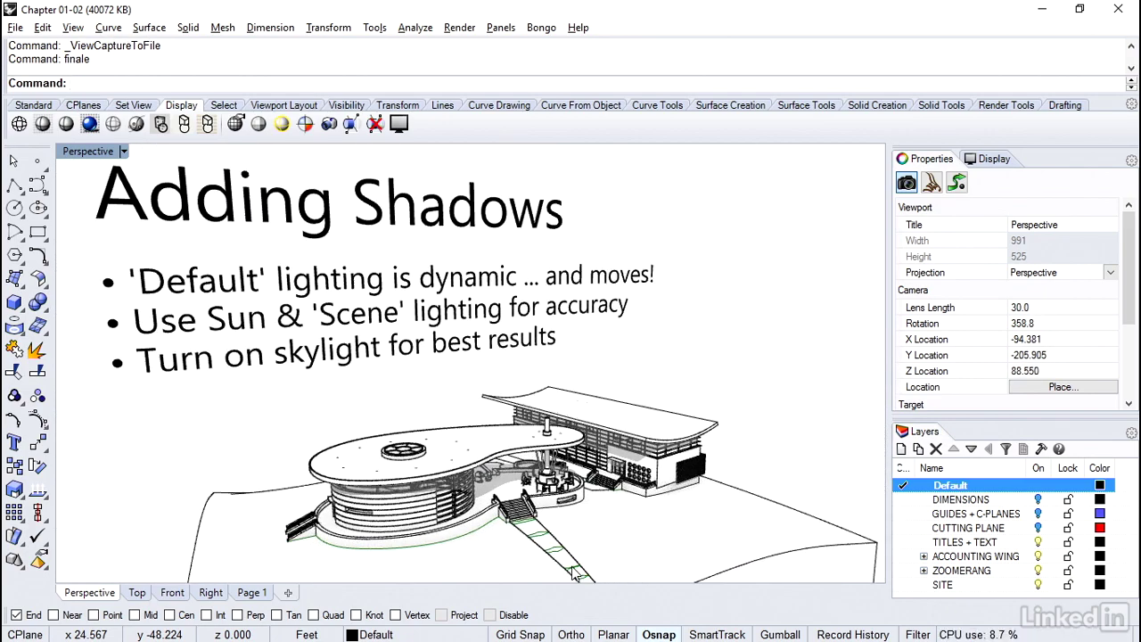